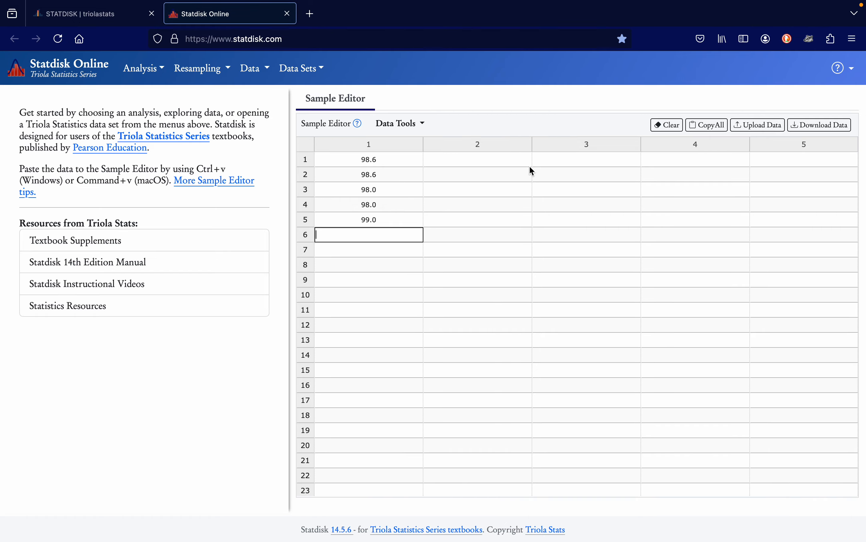
Step: Check exercise 1-1 in the workbook PDF and download the temperature data as a CSV file with column headers
{"action": "key", "text": "ctrl+Right"}
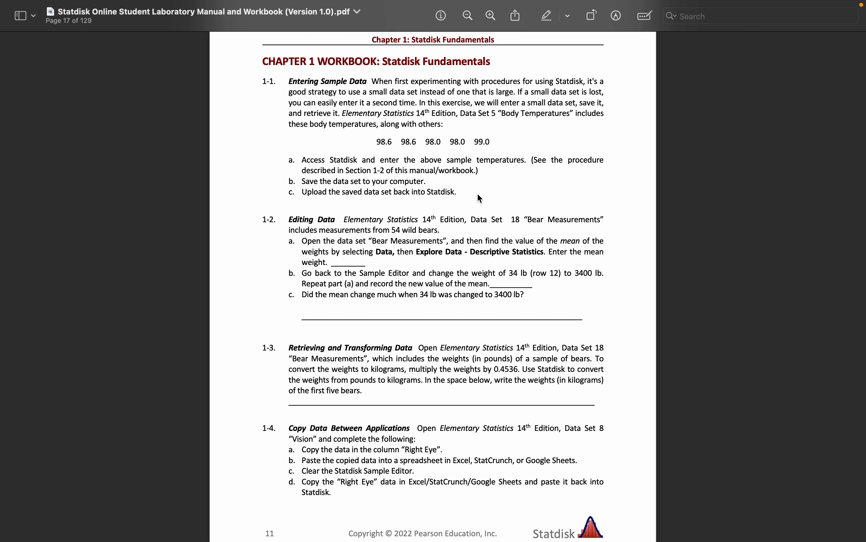
{"action": "key", "text": "ctrl+Left"}
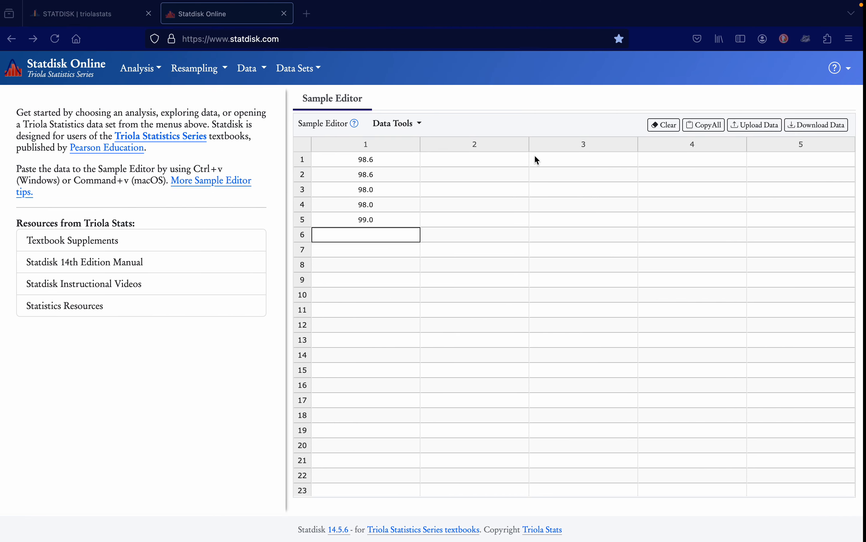
{"action": "left_click", "coordinate": [802, 124]}
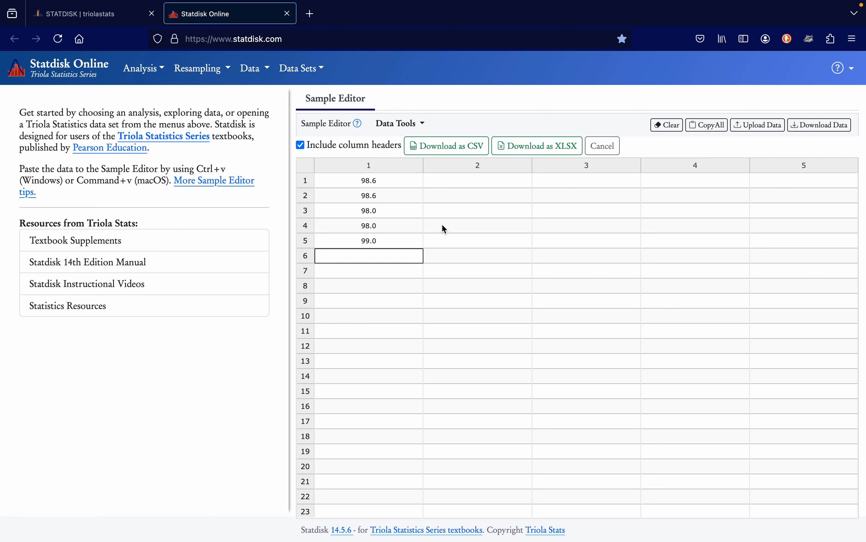
{"action": "left_click", "coordinate": [447, 146]}
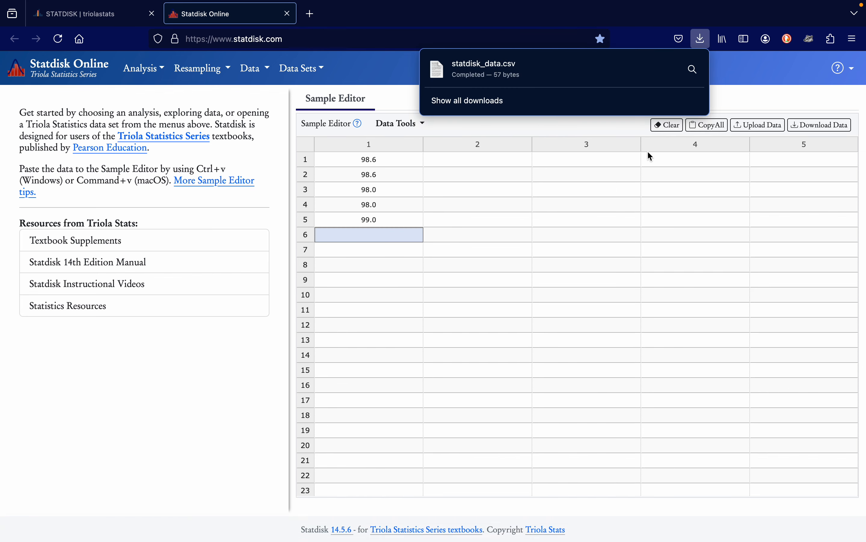
Step: Clear all data from the Sample Editor and open the dialog for uploading data
{"action": "left_click", "coordinate": [675, 125]}
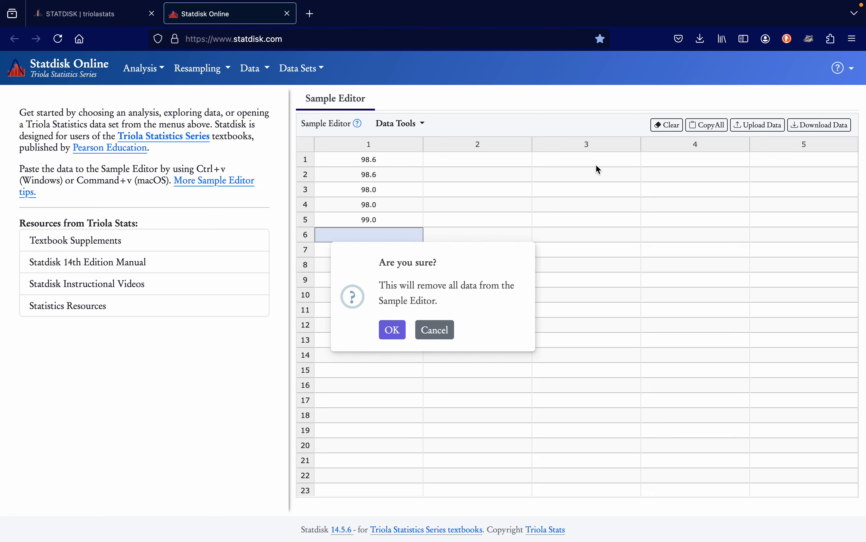
{"action": "left_click", "coordinate": [392, 330]}
{"action": "key", "text": "super+Tab"}
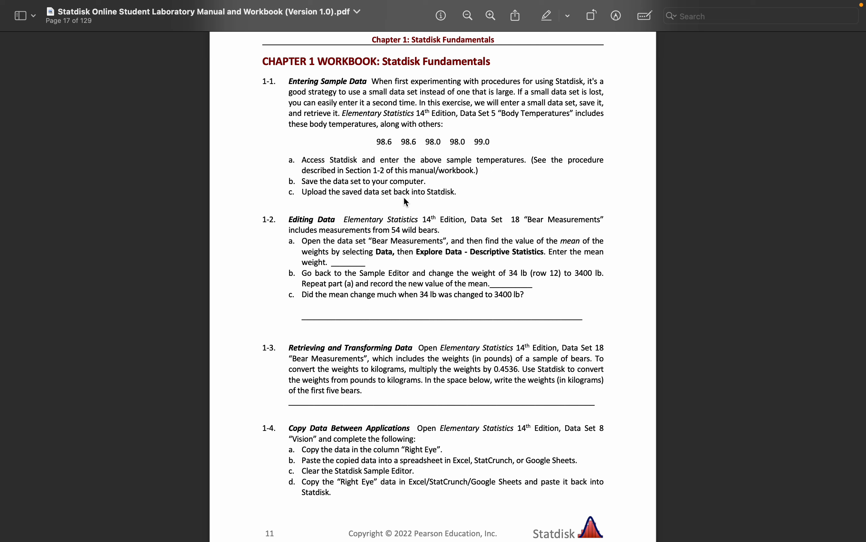
{"action": "key", "text": "super+Tab"}
{"action": "left_click", "coordinate": [366, 161]}
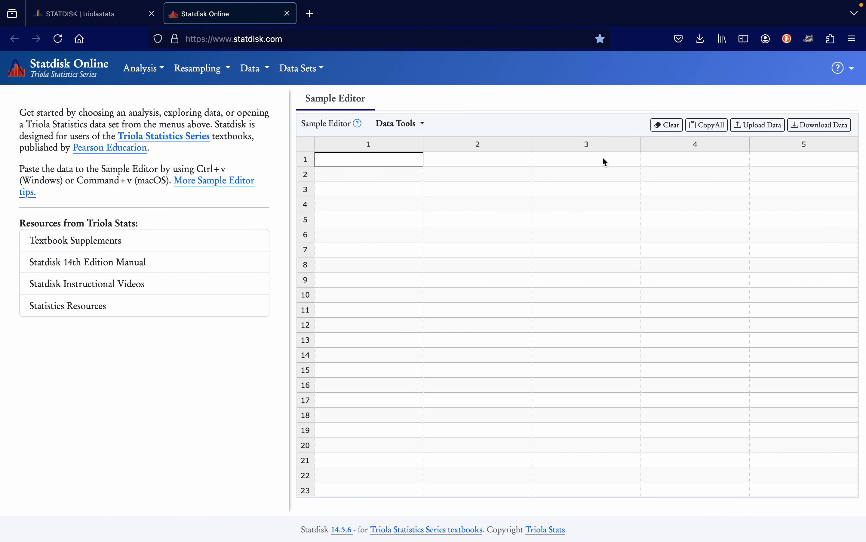
{"action": "left_click", "coordinate": [760, 124]}
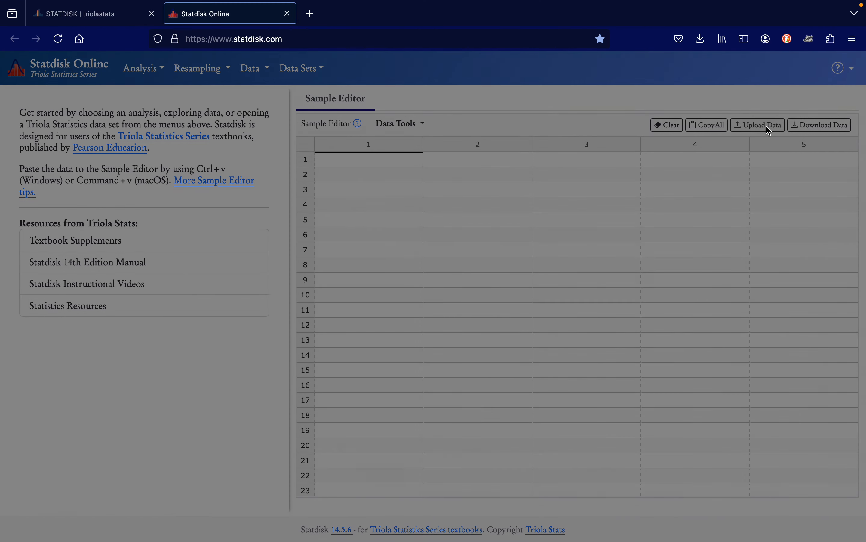
{"action": "left_click", "coordinate": [347, 129]}
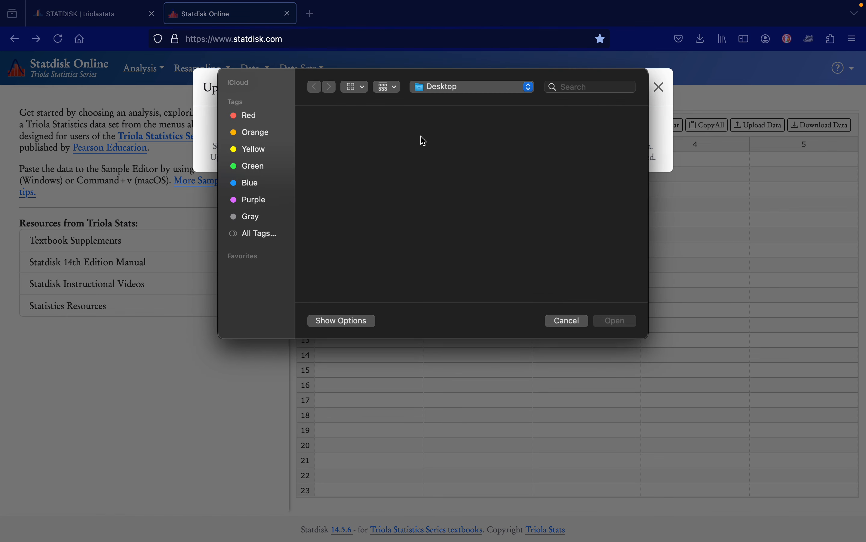
{"action": "left_click", "coordinate": [466, 88]}
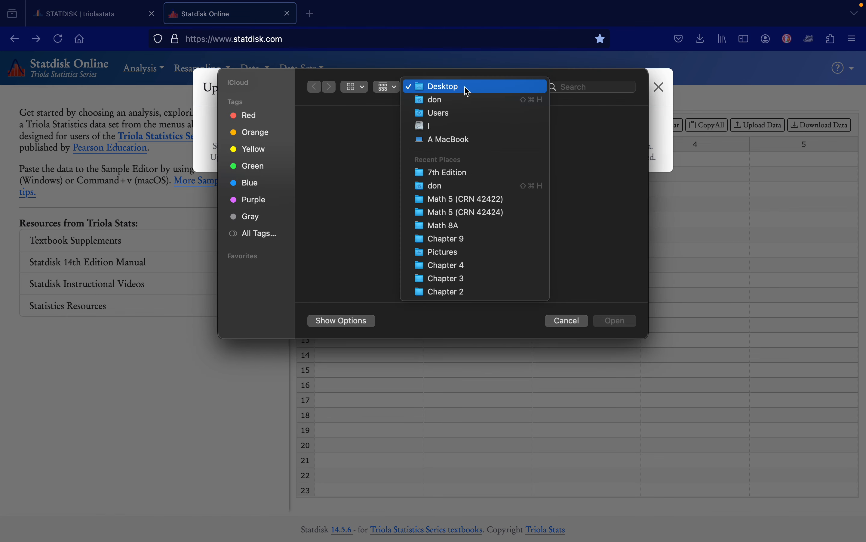
{"action": "left_click", "coordinate": [466, 186]}
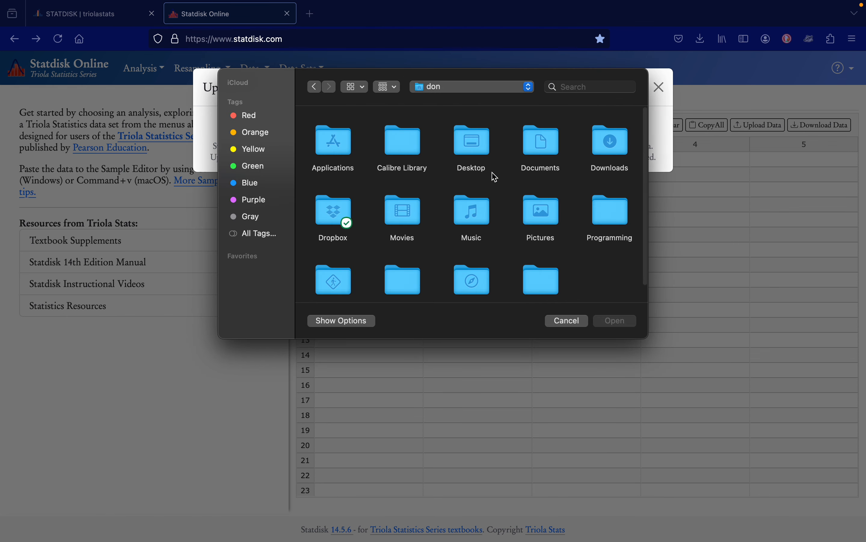
{"action": "double_click", "coordinate": [605, 160]}
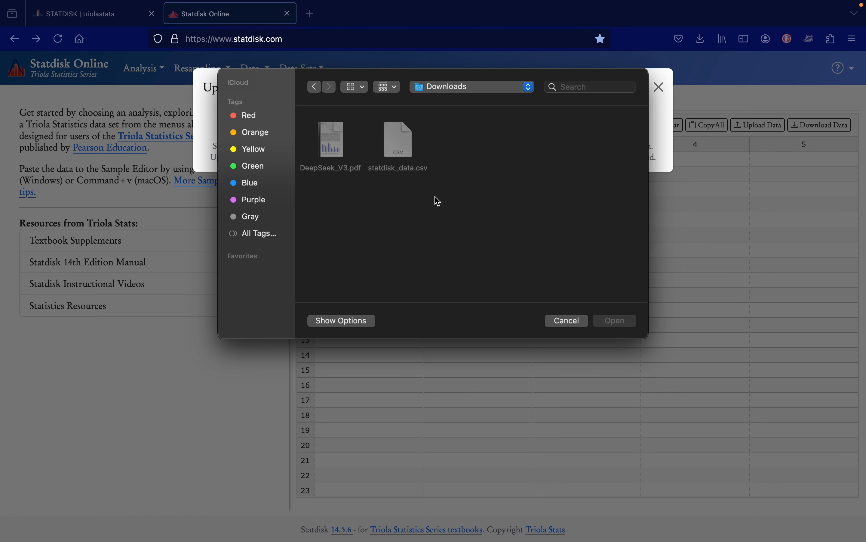
{"action": "left_click", "coordinate": [452, 87]}
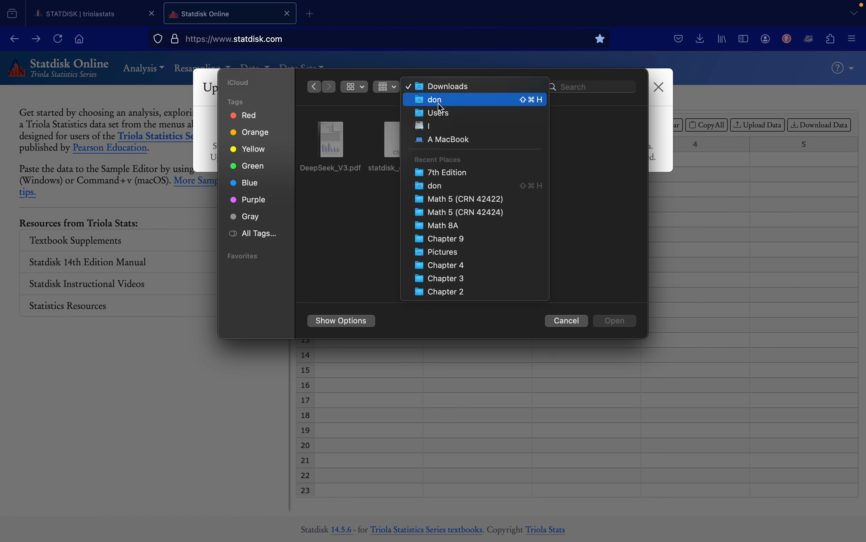
{"action": "left_click", "coordinate": [388, 186]}
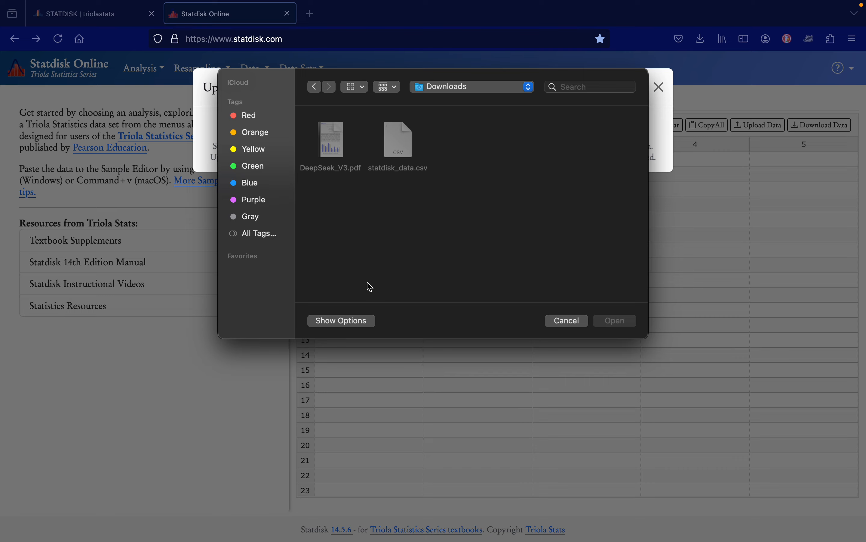
{"action": "left_click", "coordinate": [564, 320]}
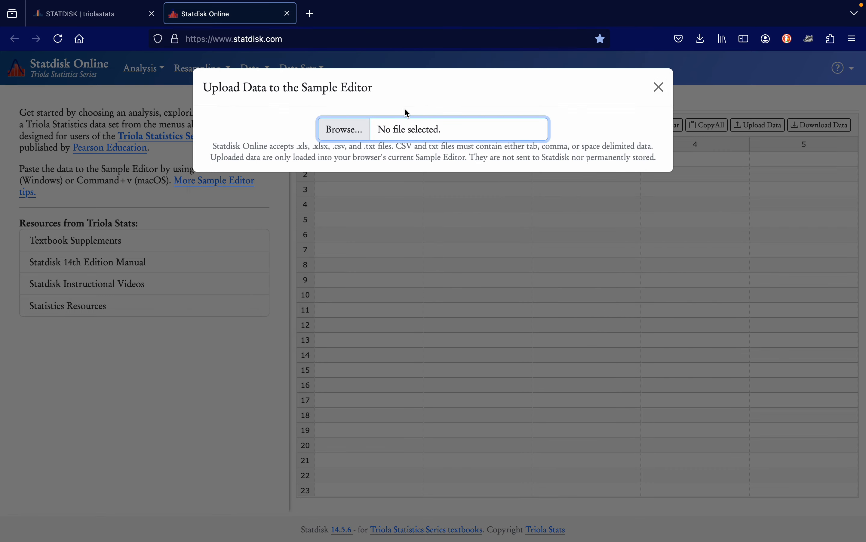
Step: Load statdisk_data.csv from the Downloads folder into the Sample Editor as comma-delimited data with column headers
{"action": "left_click", "coordinate": [344, 131]}
{"action": "left_click", "coordinate": [488, 87]}
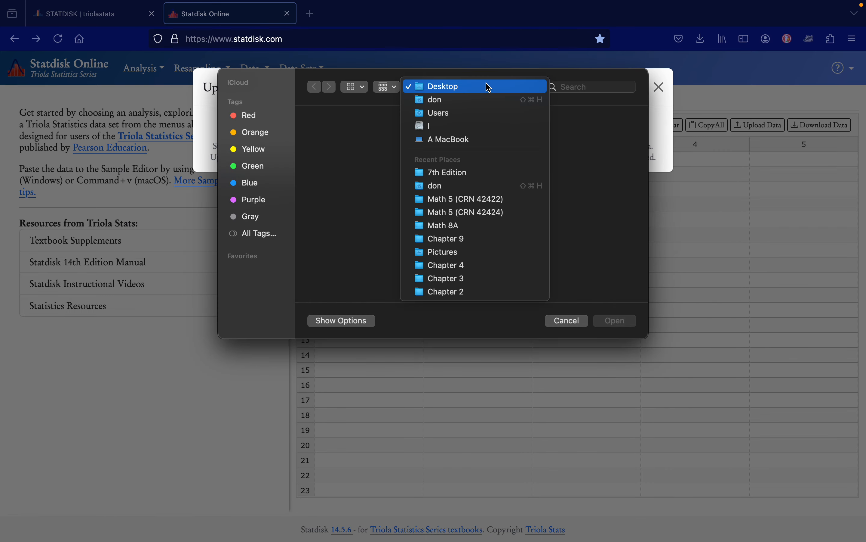
{"action": "left_click", "coordinate": [485, 99]}
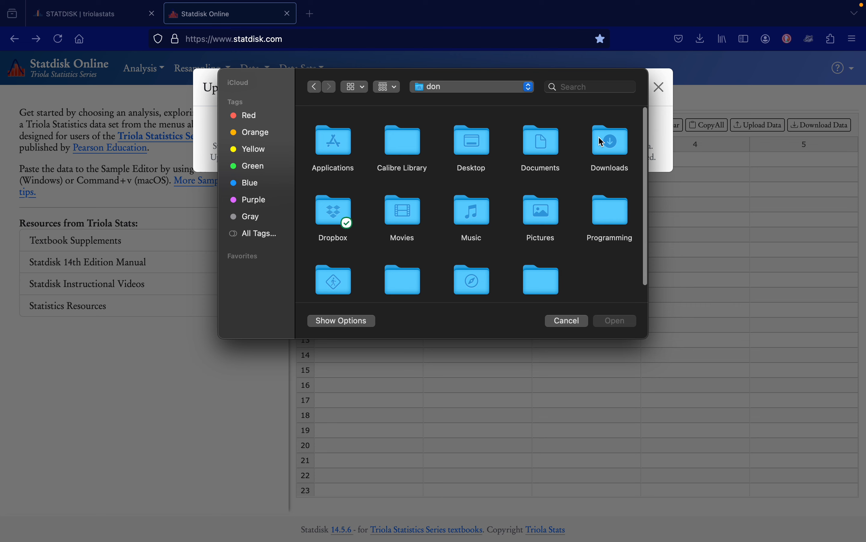
{"action": "double_click", "coordinate": [605, 143]}
{"action": "left_click", "coordinate": [410, 143]}
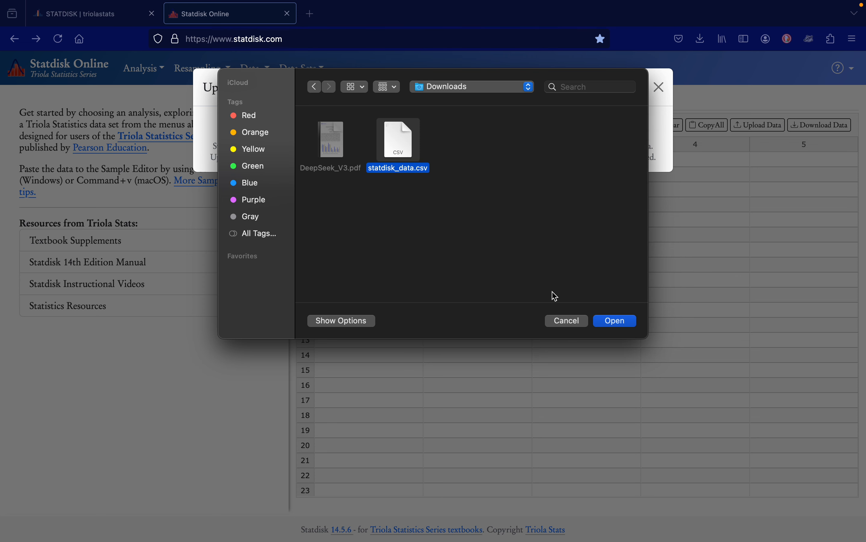
{"action": "left_click", "coordinate": [615, 320]}
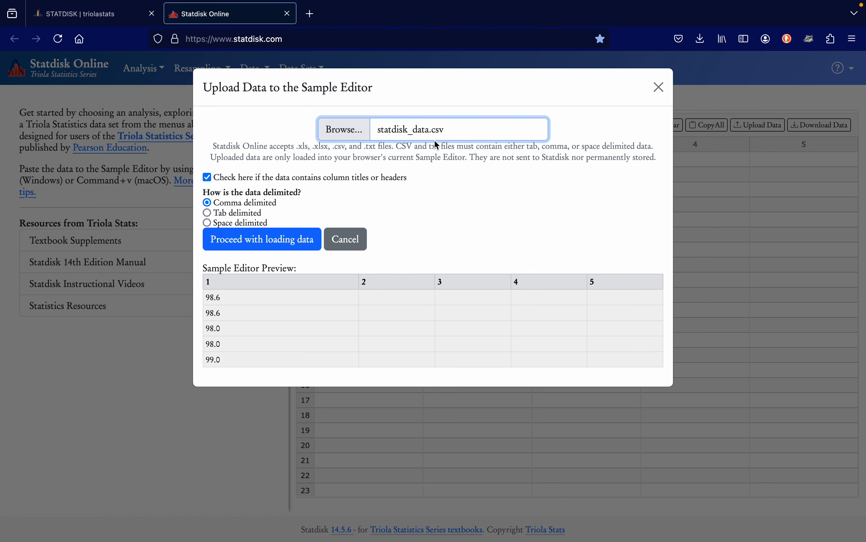
{"action": "left_click", "coordinate": [297, 242]}
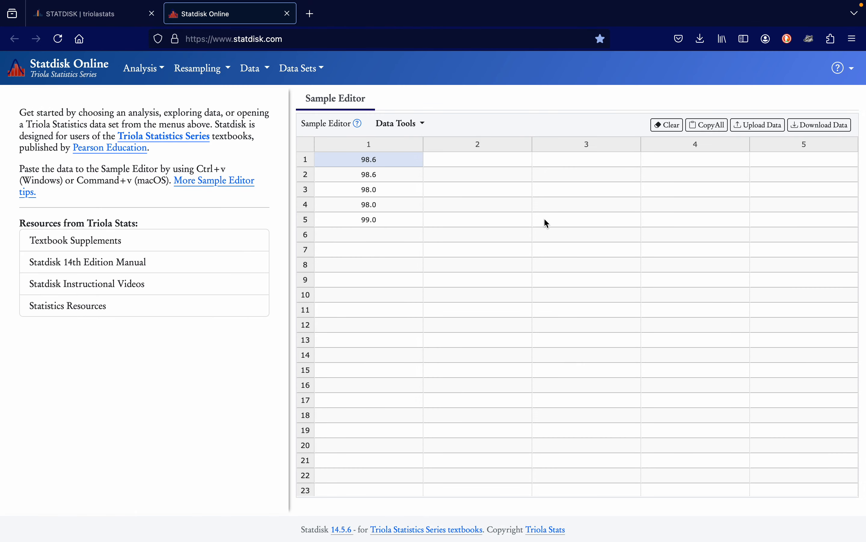
Step: Review the next exercises in the workbook PDF and remove the uploaded temperatures from the Sample Editor
{"action": "key", "text": "super+Tab"}
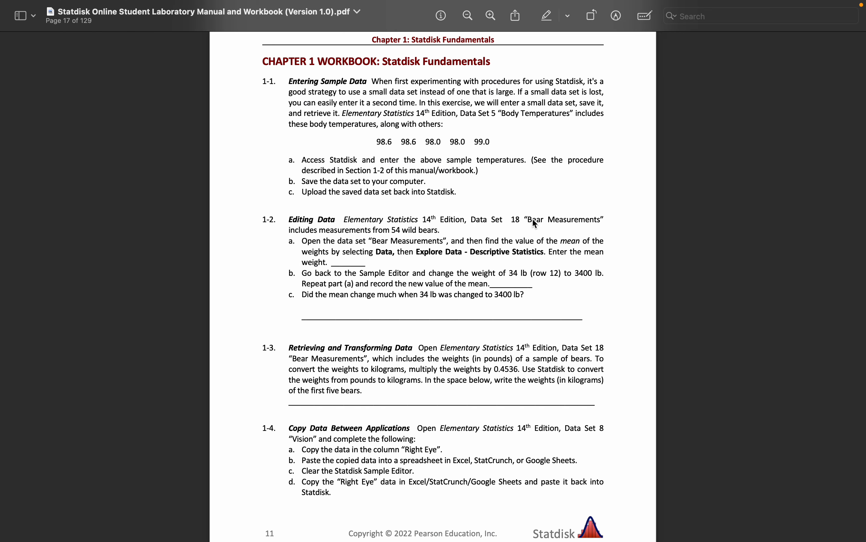
{"action": "scroll", "coordinate": [536, 226], "scroll_direction": "down", "scroll_amount": 3}
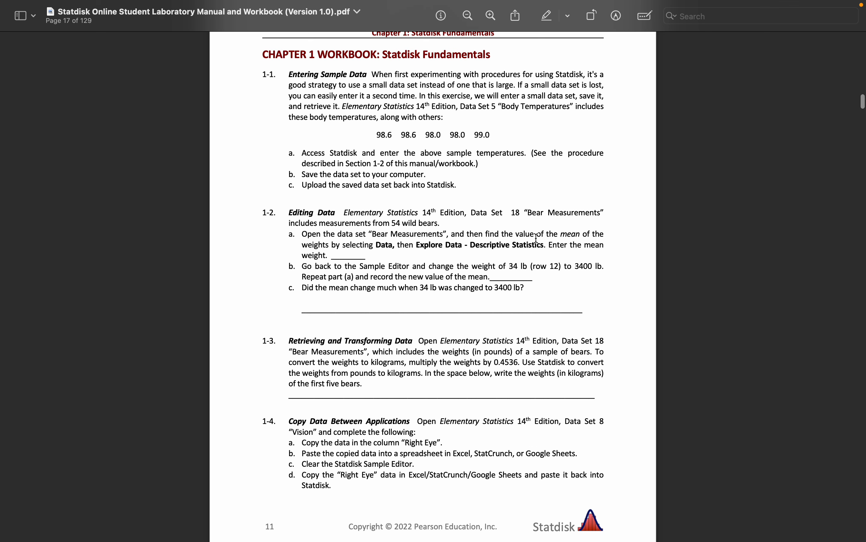
{"action": "scroll", "coordinate": [536, 237], "scroll_direction": "up", "scroll_amount": 1}
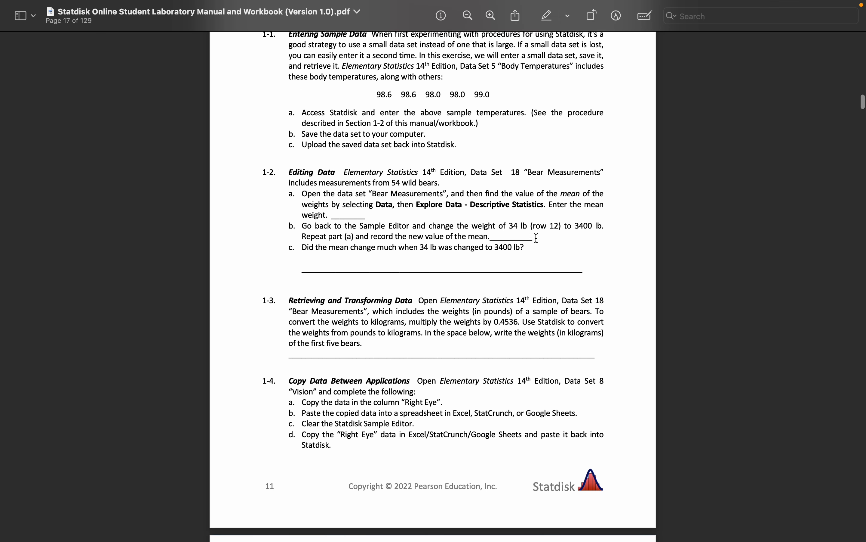
{"action": "key", "text": "super+Tab"}
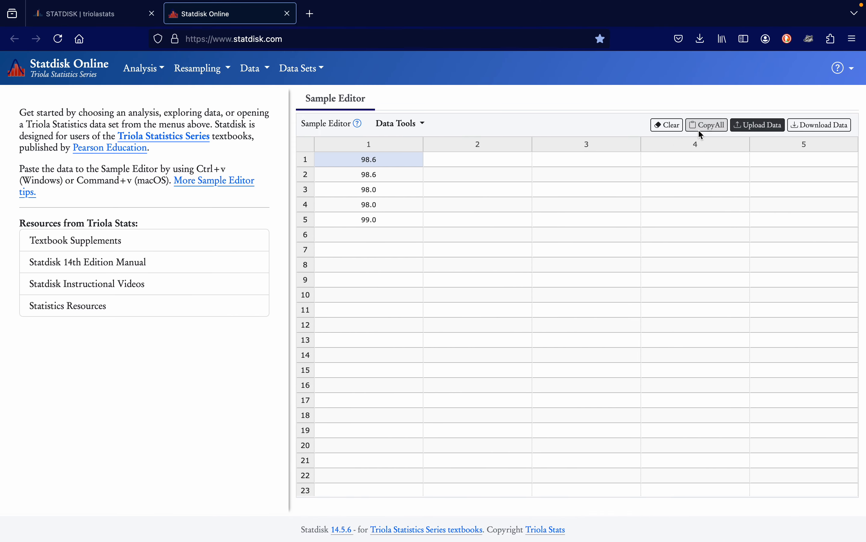
{"action": "left_click", "coordinate": [666, 125]}
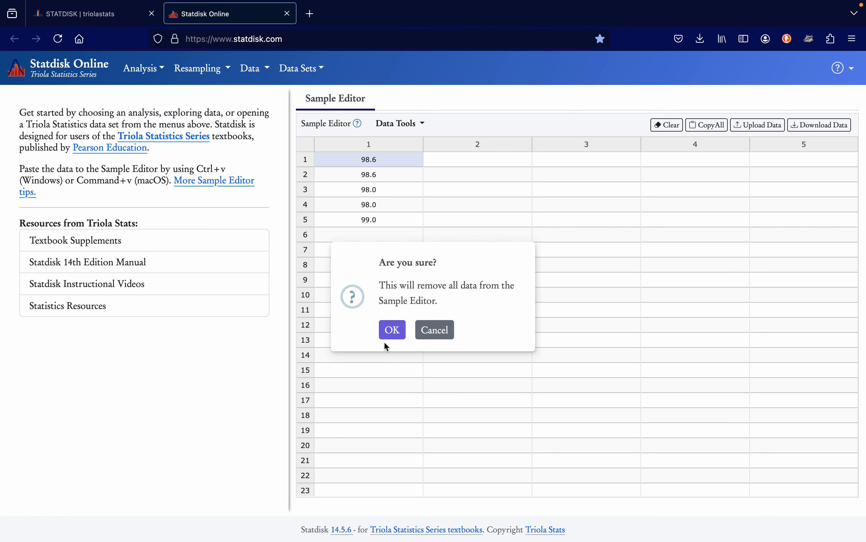
{"action": "left_click", "coordinate": [391, 333]}
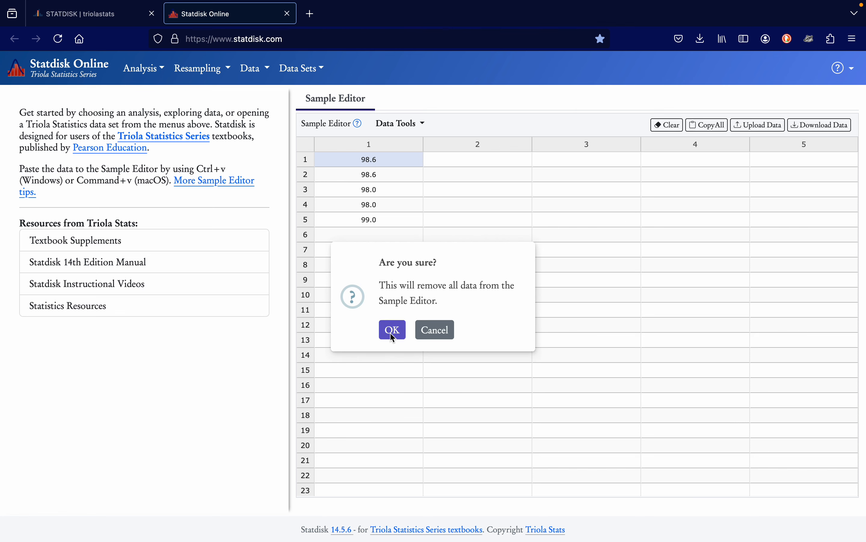
Step: Open data set 08 - Vision from Elementary Statistics 14th Edition
{"action": "left_click", "coordinate": [305, 71]}
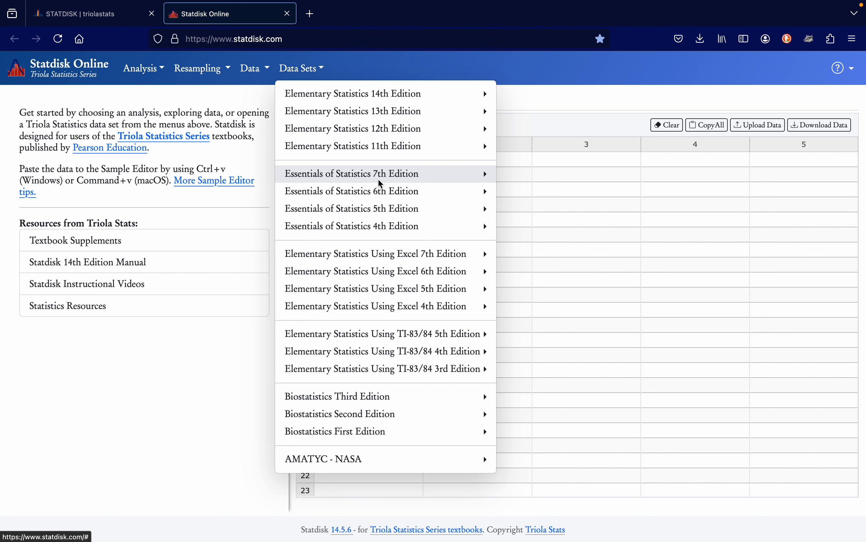
{"action": "left_click", "coordinate": [427, 94]}
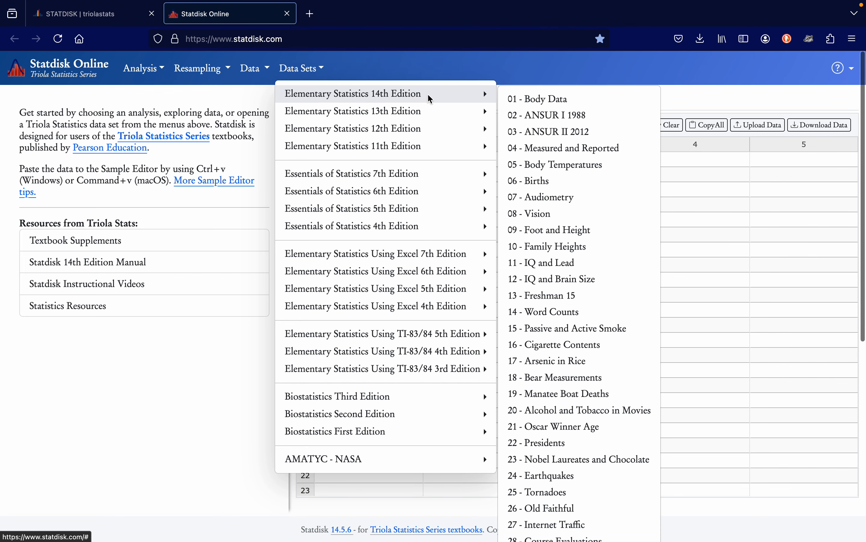
{"action": "left_click", "coordinate": [568, 217]}
Step: Check exercise 1-4 in the workbook PDF and copy the RIGHT EYE values in rows 1 to 23
{"action": "key", "text": "ctrl+Right"}
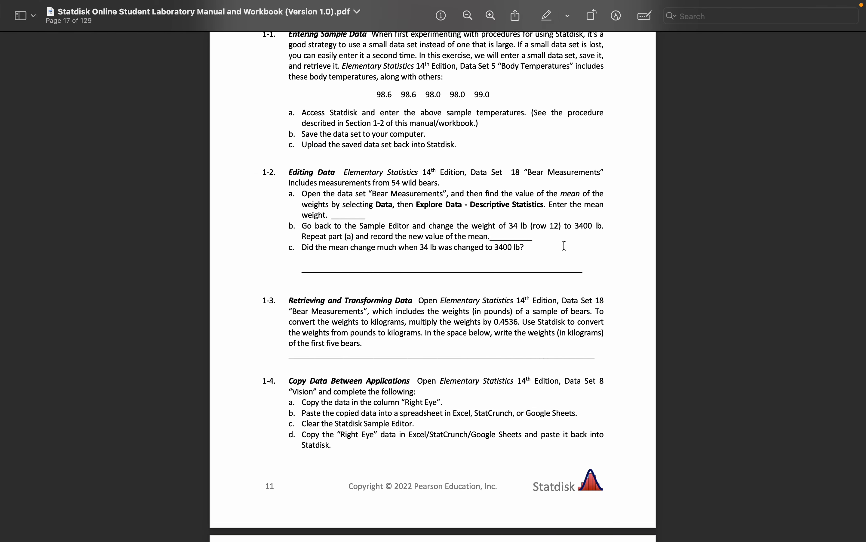
{"action": "scroll", "coordinate": [542, 297], "scroll_direction": "down", "scroll_amount": 1}
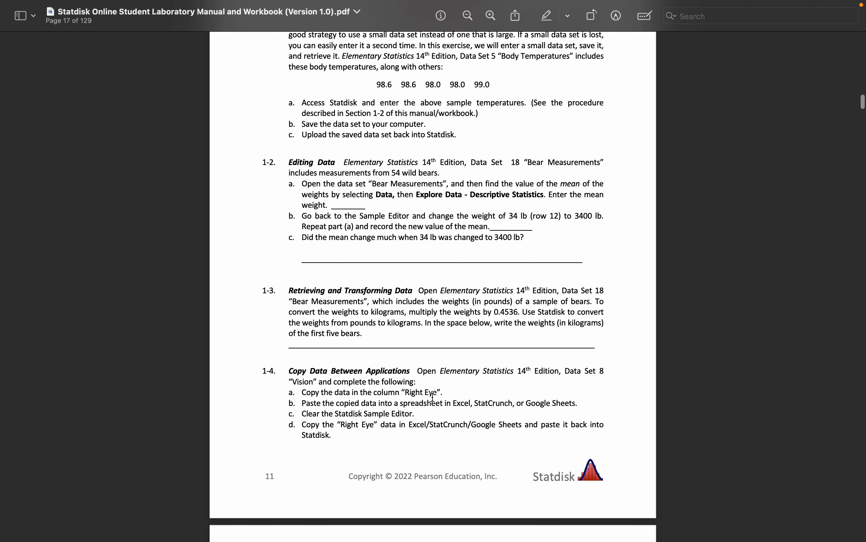
{"action": "key", "text": "ctrl+Left"}
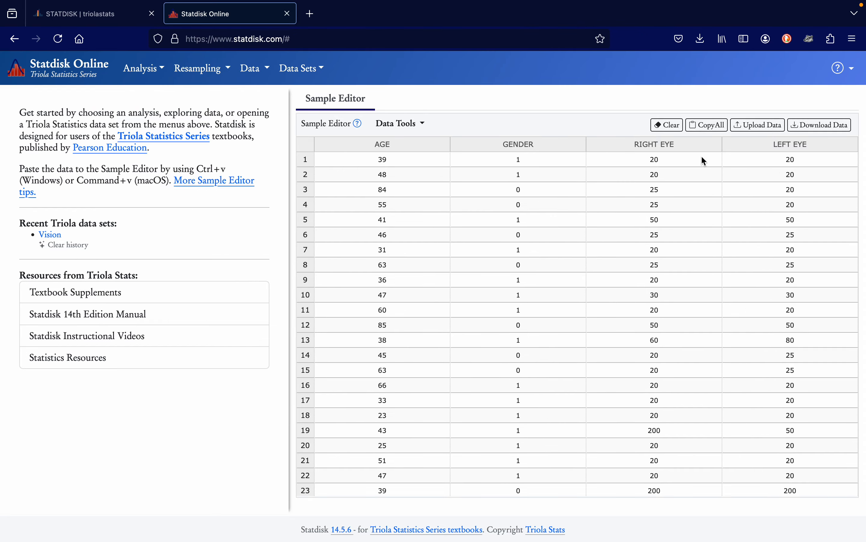
{"action": "left_click_drag", "start_coordinate": [702, 157], "coordinate": [695, 484]}
{"action": "key", "text": "super+c"}
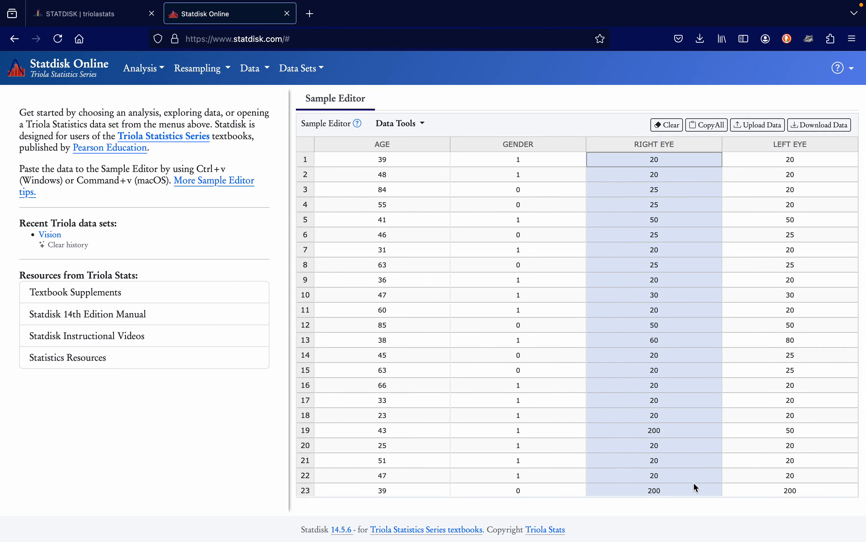
{"action": "double_click", "coordinate": [751, 446]}
Step: Switch to the Numbers spreadsheet and paste the copied Right Eye values into Table 1 starting at cell B2
{"action": "key", "text": "ctrl+Right"}
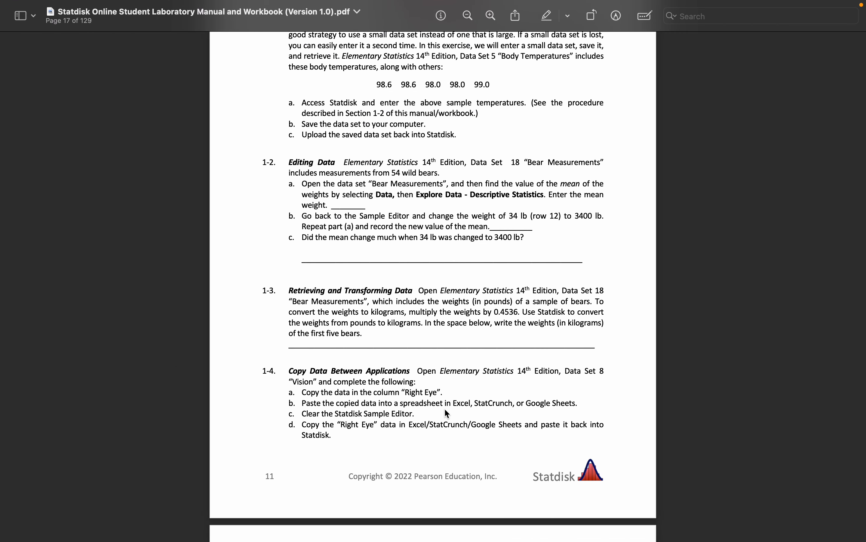
{"action": "key", "text": "ctrl+Up"}
{"action": "left_click", "coordinate": [532, 32]}
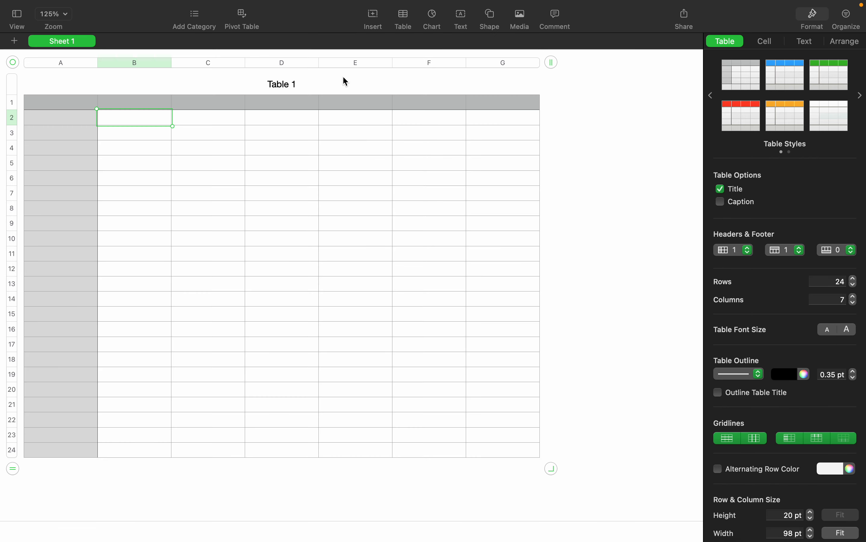
{"action": "key", "text": "super+v"}
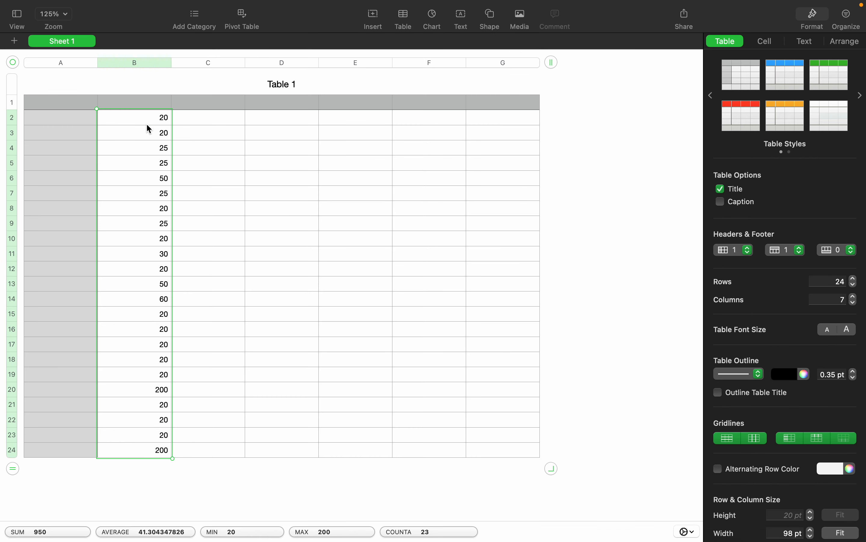
Step: Check exercise 1-4 in the workbook PDF, clear all Vision data from the Statdisk Sample Editor, and select its first cell
{"action": "left_click", "coordinate": [222, 167]}
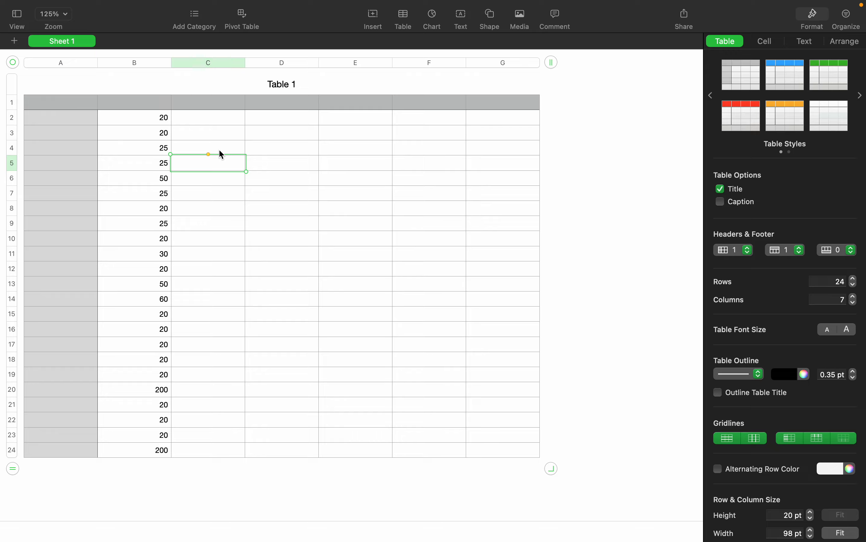
{"action": "key", "text": "ctrl+Left"}
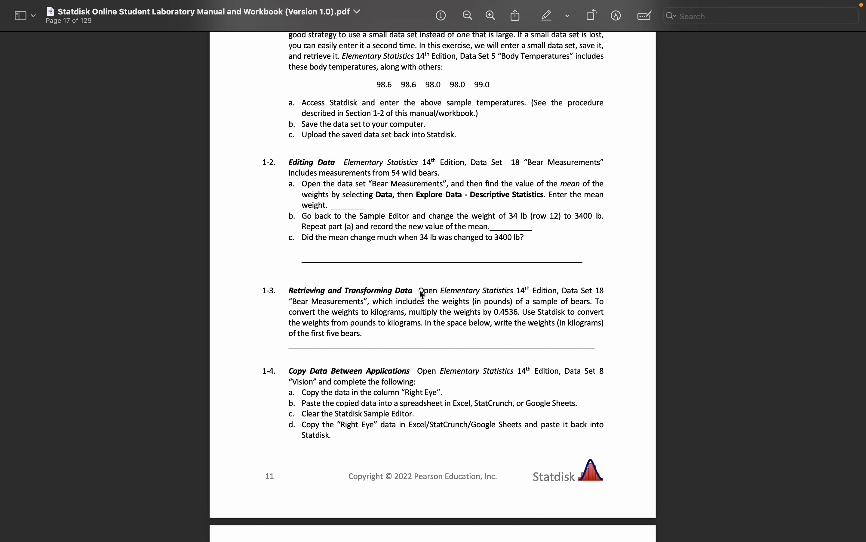
{"action": "key", "text": "ctrl+Right"}
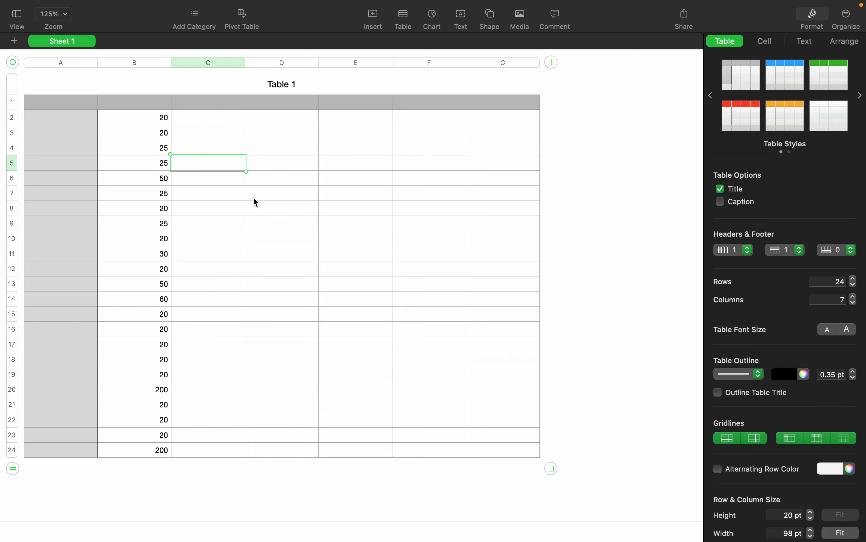
{"action": "key", "text": "ctrl+Left"}
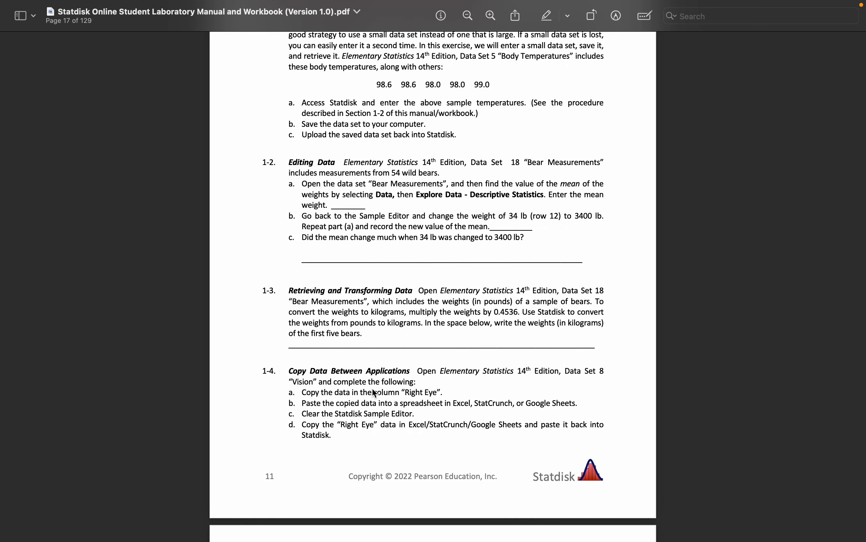
{"action": "key", "text": "ctrl+Left"}
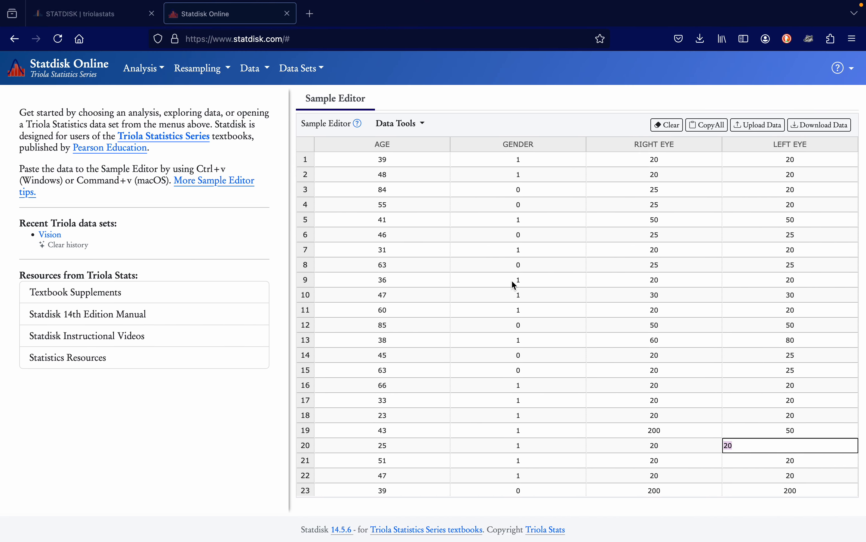
{"action": "left_click", "coordinate": [668, 125]}
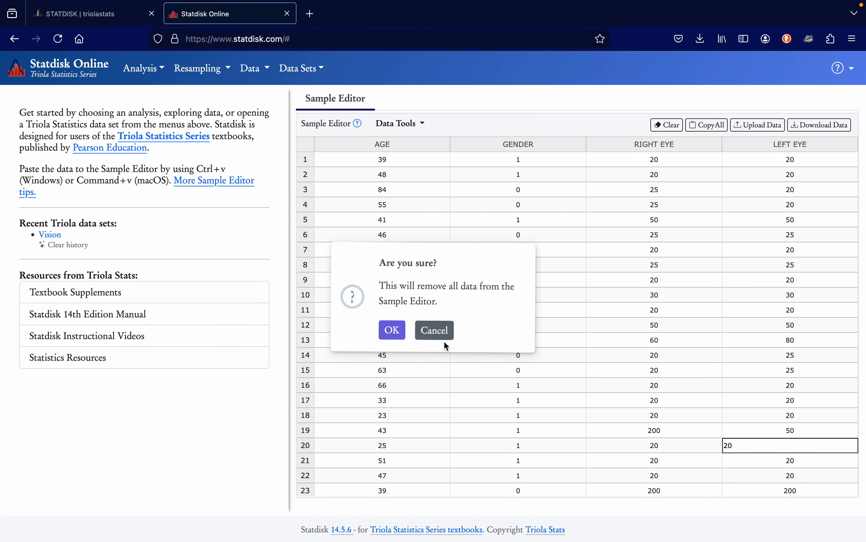
{"action": "left_click", "coordinate": [396, 330]}
{"action": "left_click", "coordinate": [381, 157]}
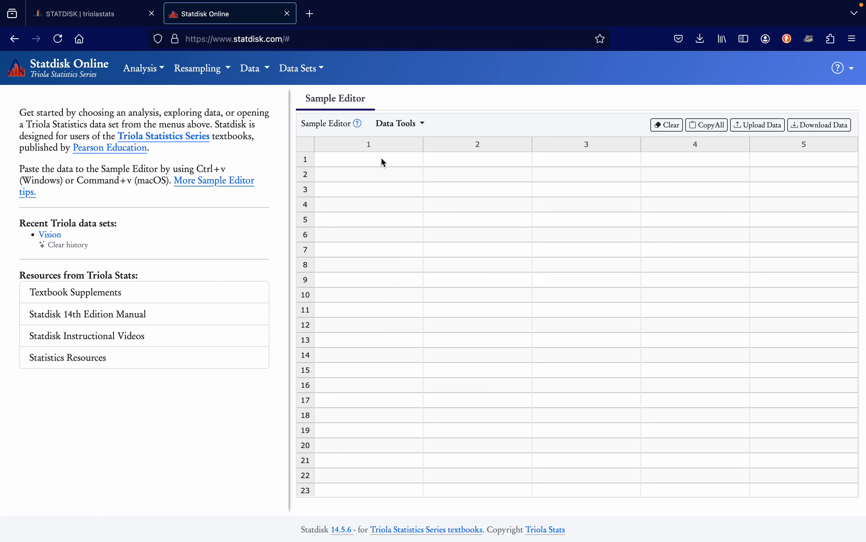
Step: Switch to the Numbers spreadsheet and try to select the Right Eye values in cells B2 to B24
{"action": "key", "text": "ctrl+Right"}
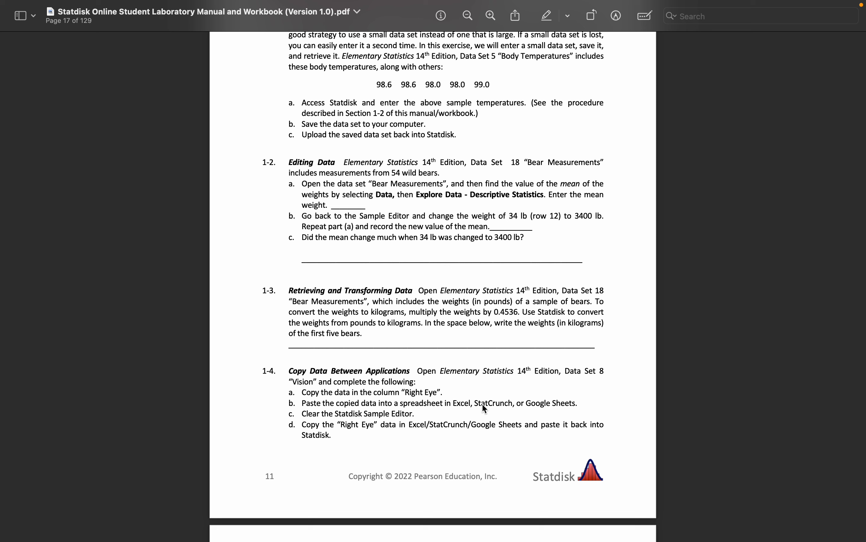
{"action": "key", "text": "super+Tab"}
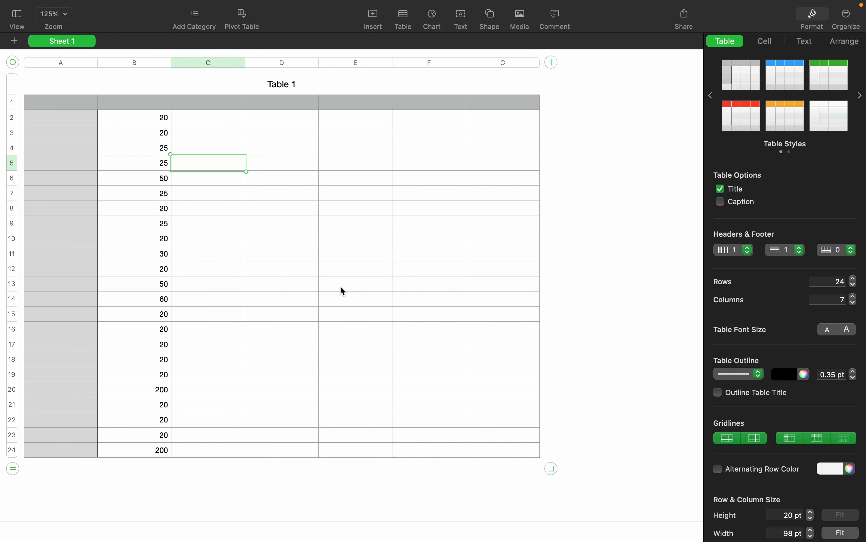
{"action": "left_click", "coordinate": [149, 123]}
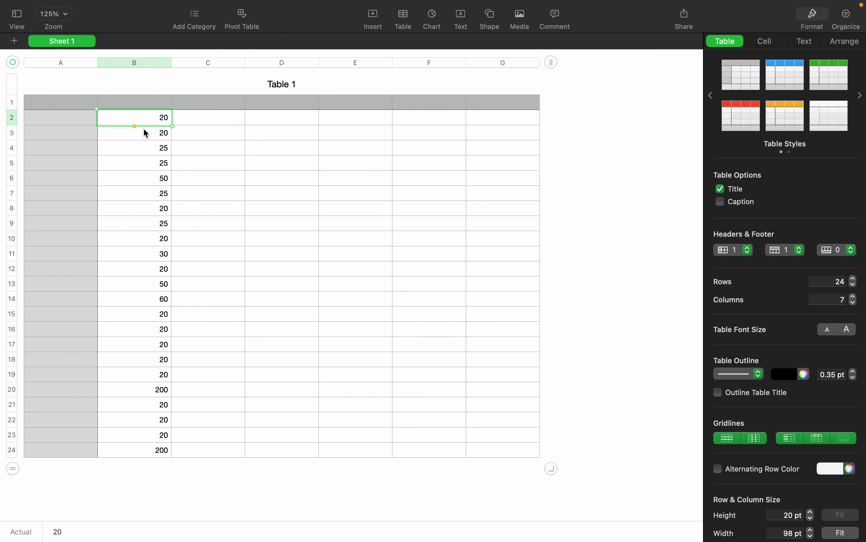
{"action": "left_click_drag", "start_coordinate": [134, 126], "coordinate": [153, 452]}
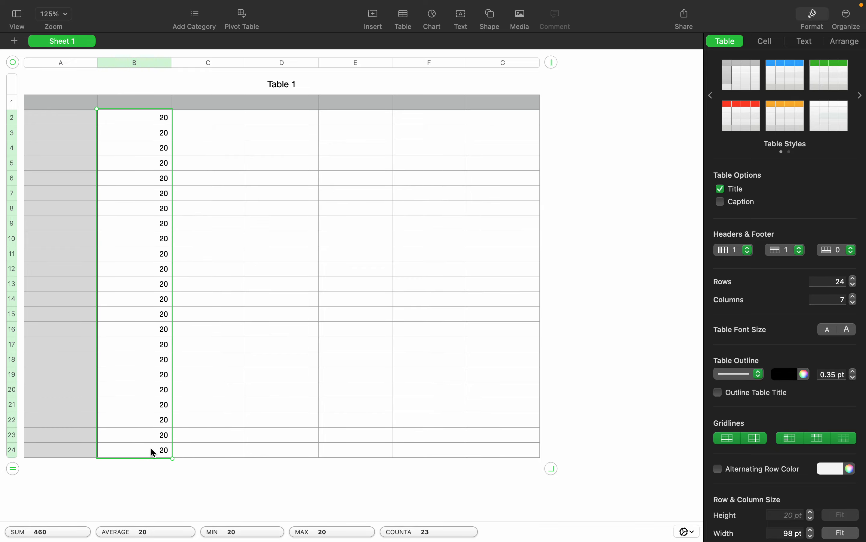
{"action": "left_click", "coordinate": [211, 363]}
{"action": "left_click", "coordinate": [164, 179]}
{"action": "left_click", "coordinate": [165, 133]}
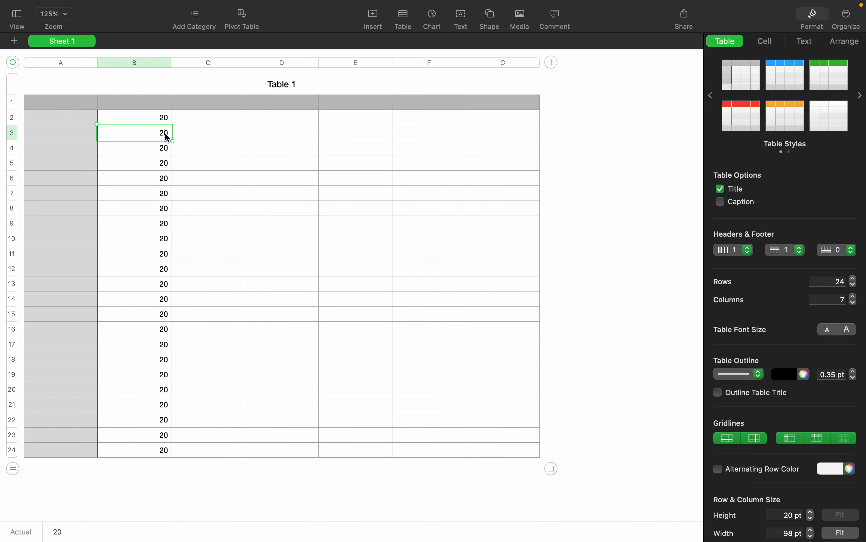
{"action": "key", "text": "ctrl+Left"}
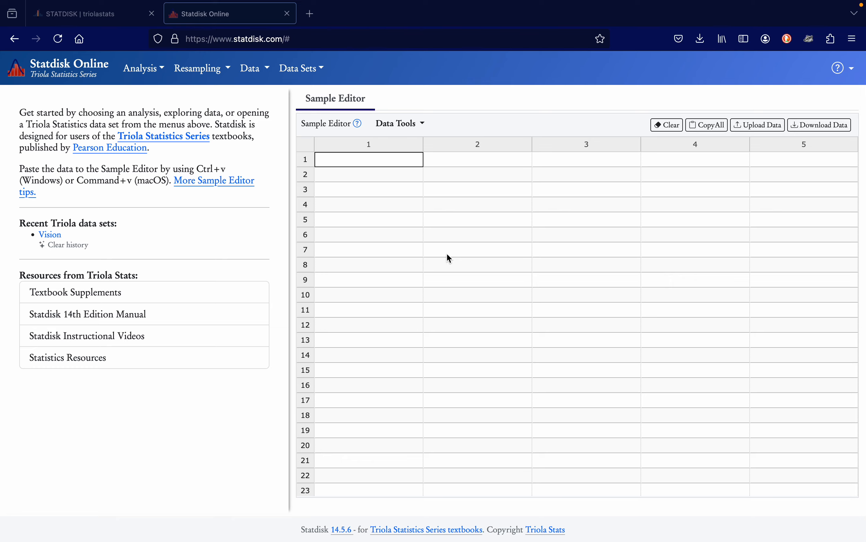
{"action": "key", "text": "ctrl+Right"}
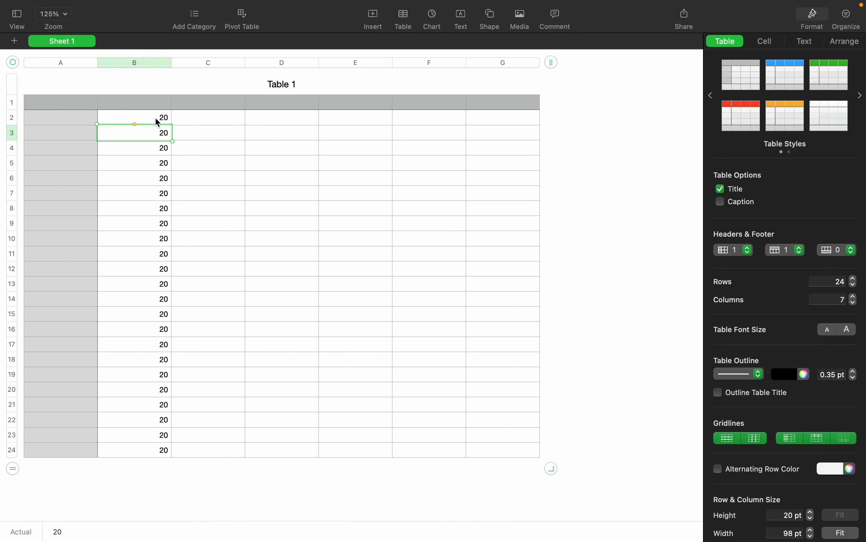
Step: Empty cells B2 to B24 in Table 1 and paste the Right Eye values again starting at B2
{"action": "left_click", "coordinate": [164, 119]}
{"action": "left_click_drag", "start_coordinate": [163, 116], "coordinate": [148, 459]}
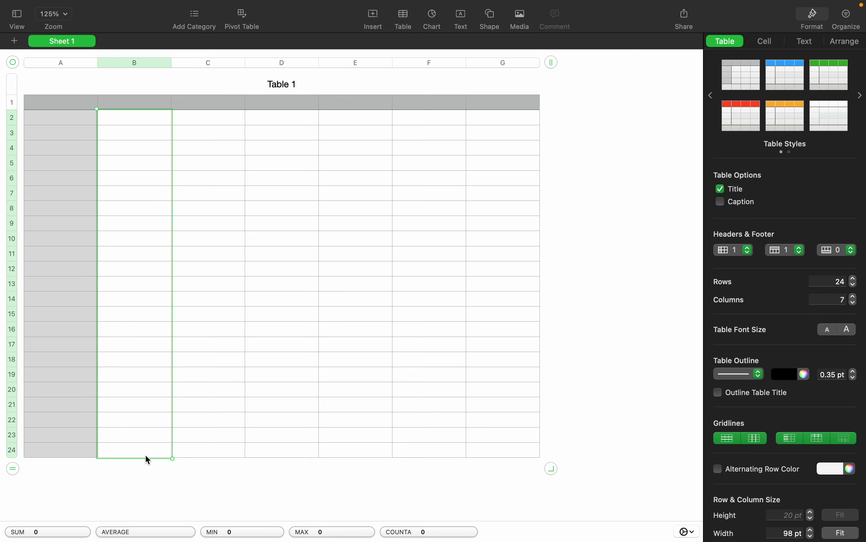
{"action": "left_click", "coordinate": [147, 124]}
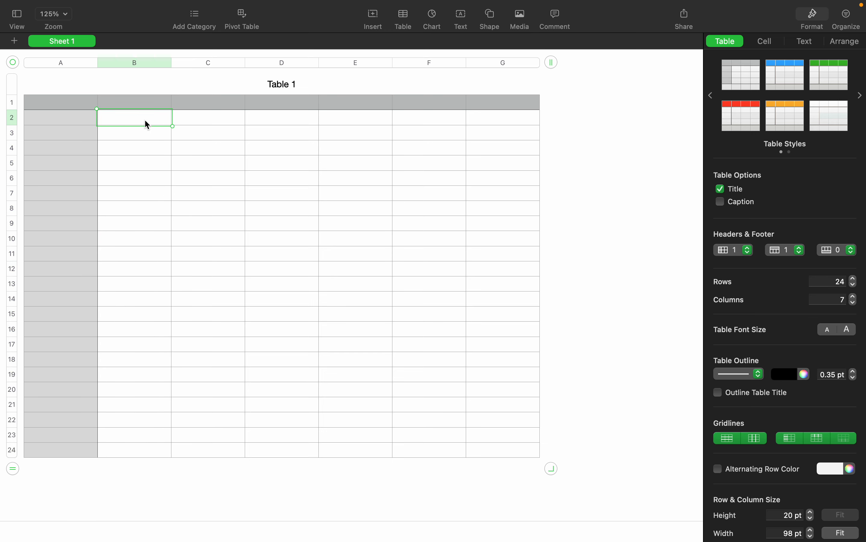
{"action": "key", "text": "super+v"}
{"action": "left_click", "coordinate": [225, 165]}
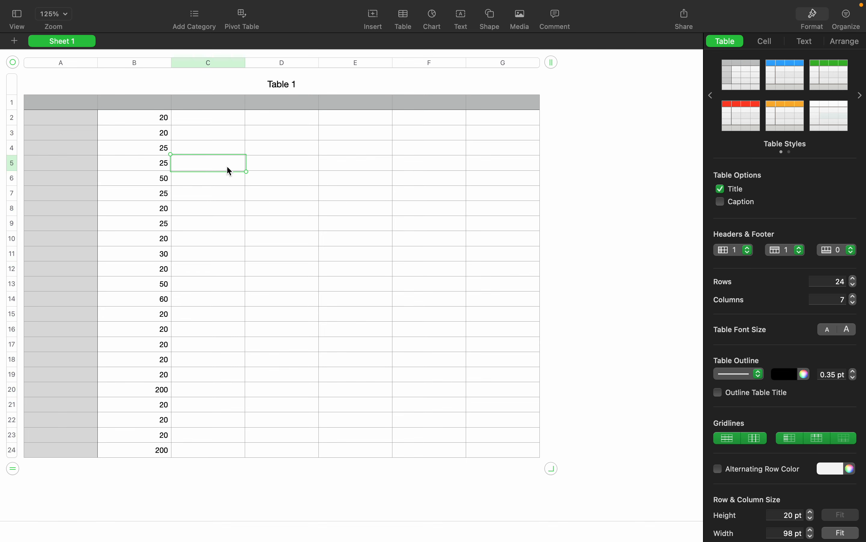
Step: Copy the Right Eye values in cells B2 to B24 of Table 1
{"action": "left_click", "coordinate": [209, 136]}
{"action": "left_click", "coordinate": [188, 123]}
{"action": "left_click", "coordinate": [158, 124]}
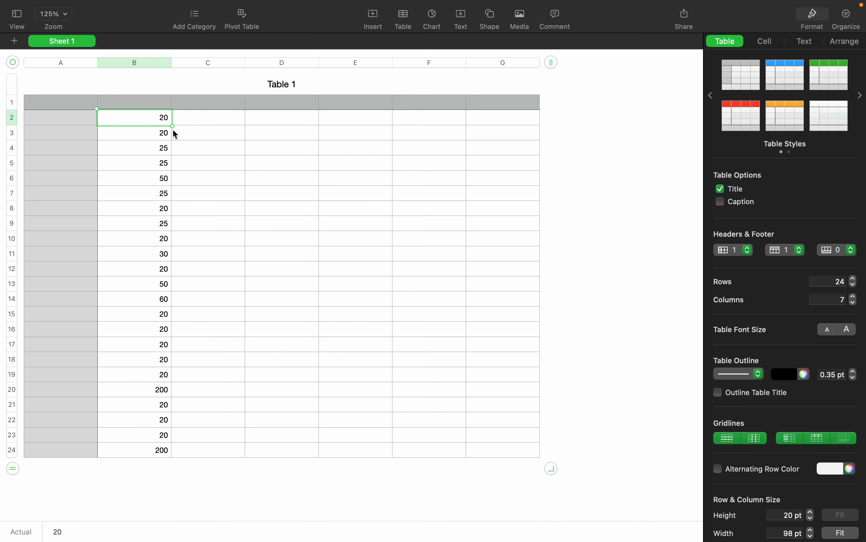
{"action": "left_click_drag", "start_coordinate": [172, 126], "coordinate": [178, 491]}
{"action": "key", "text": "super+c"}
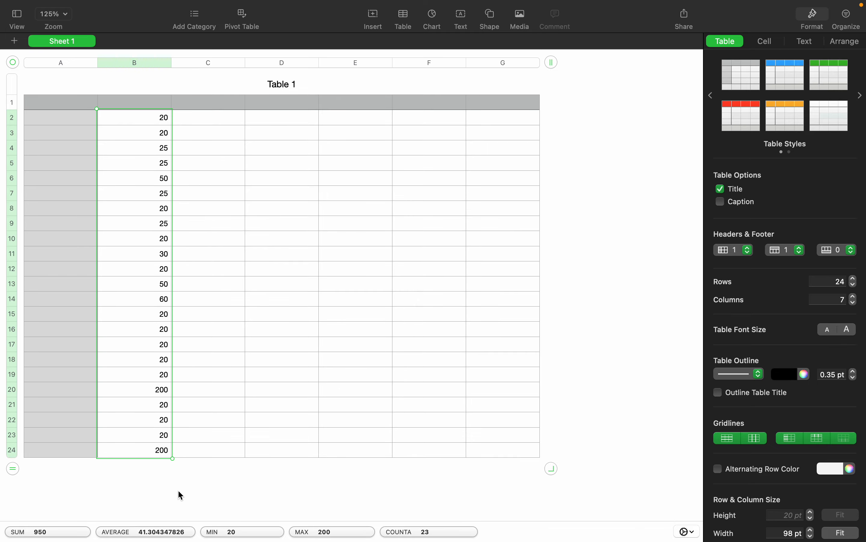
{"action": "left_click", "coordinate": [218, 344]}
Step: Switch to Statdisk and paste the copied values into column 1 of the Sample Editor starting at row 1
{"action": "key", "text": "ctrl+Left"}
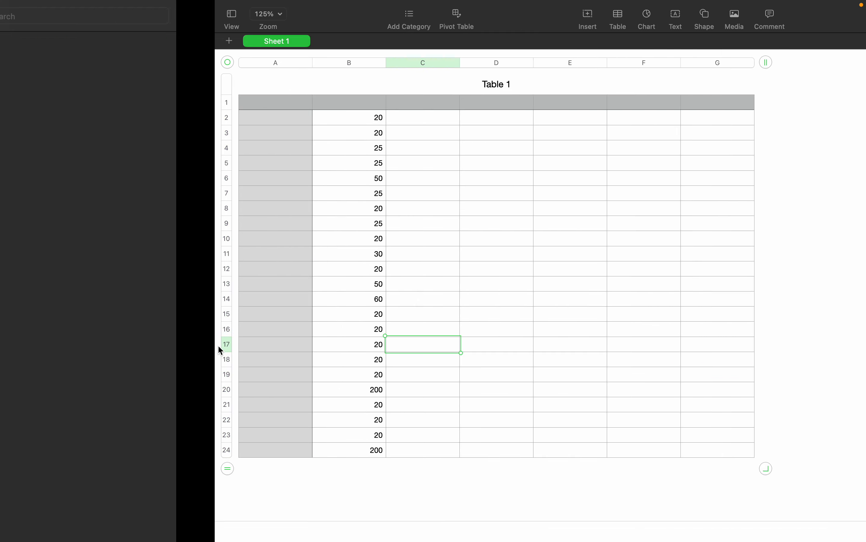
{"action": "key", "text": "ctrl+Left"}
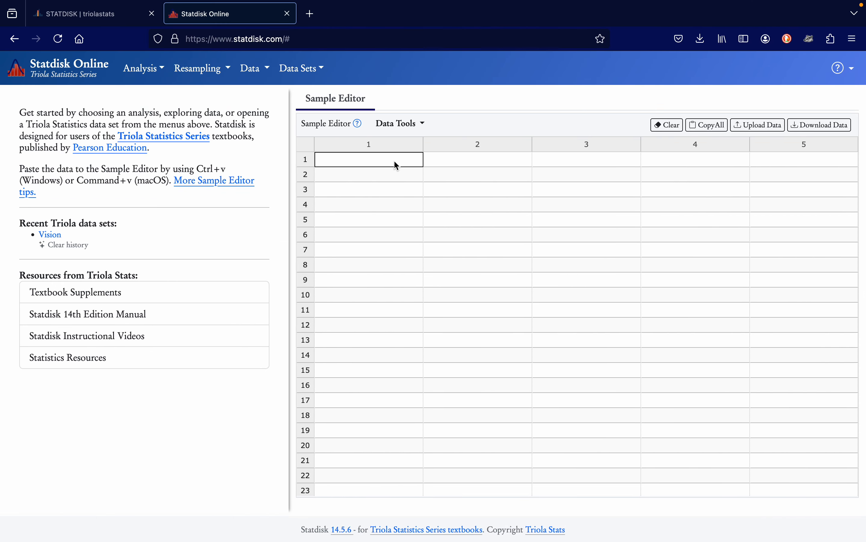
{"action": "key", "text": "super+v"}
{"action": "double_click", "coordinate": [469, 205]}
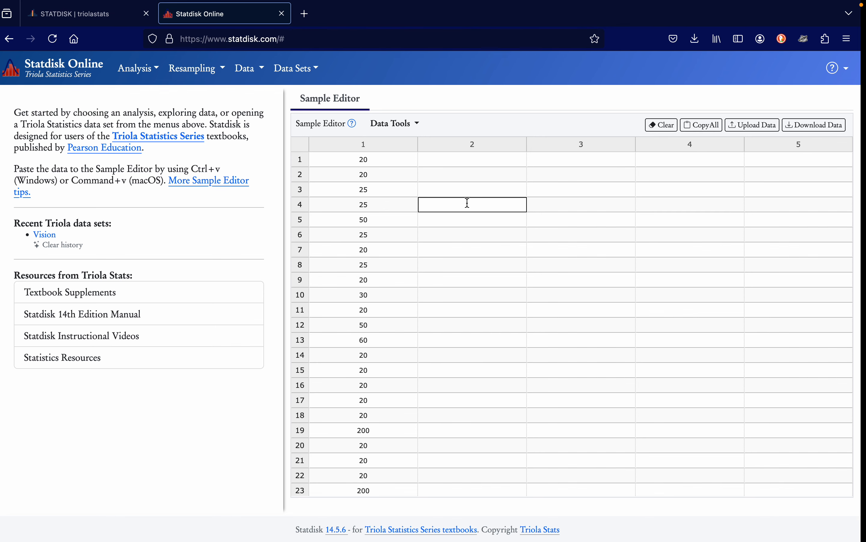
Step: Clear all data from the Sample Editor and go back to exercise 1-2 in the workbook PDF
{"action": "key", "text": "super+Tab"}
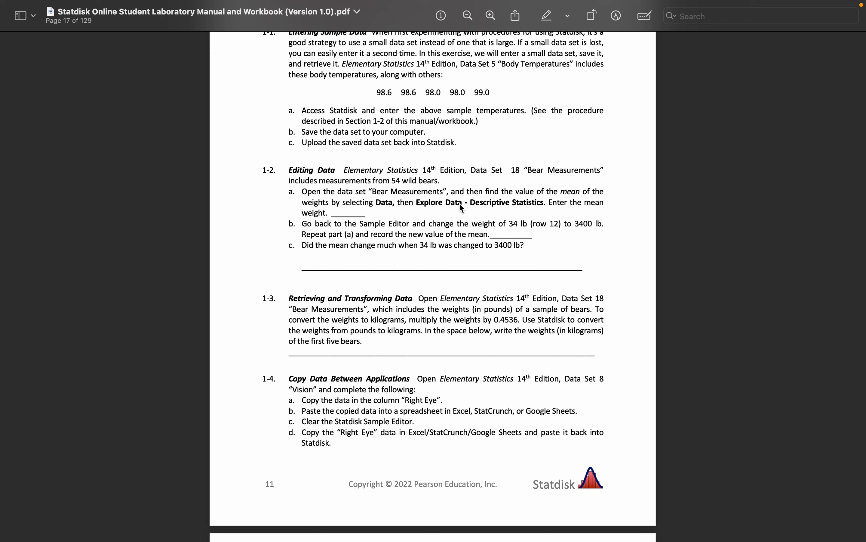
{"action": "key", "text": "super+Tab"}
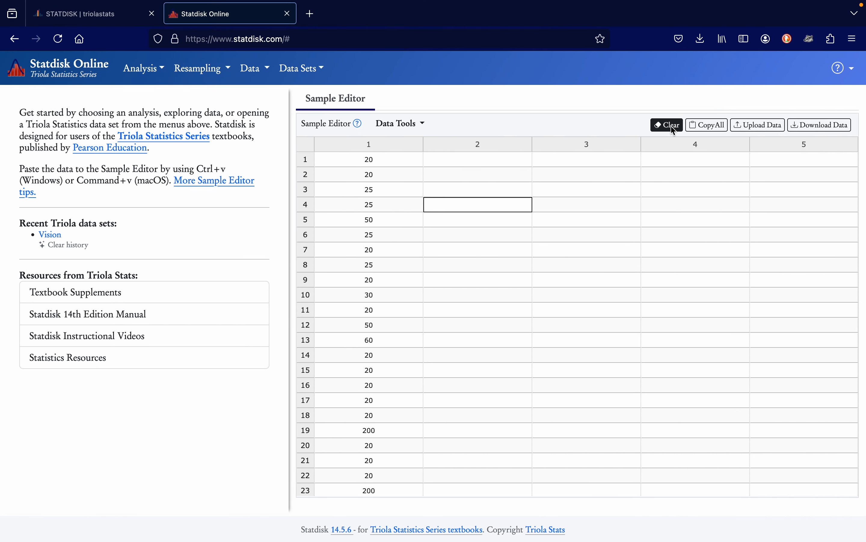
{"action": "left_click", "coordinate": [675, 129]}
{"action": "left_click", "coordinate": [402, 335]}
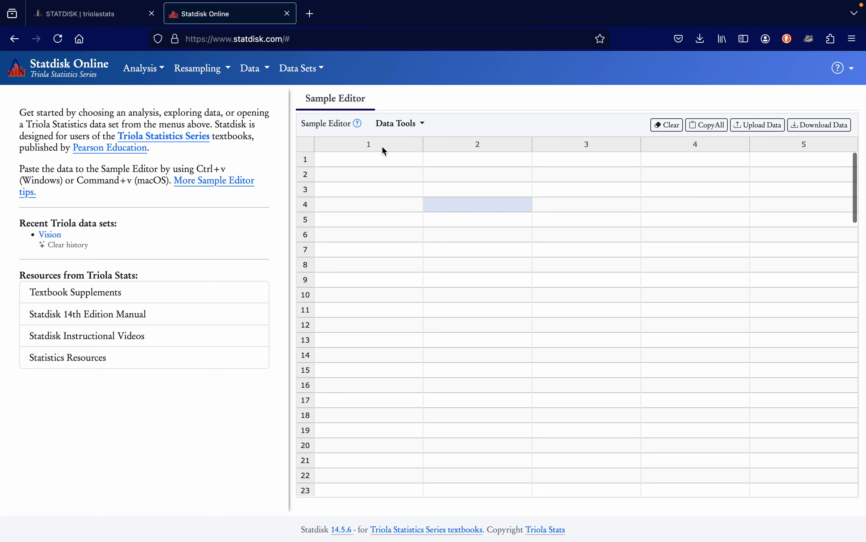
{"action": "left_click", "coordinate": [383, 155]}
{"action": "key", "text": "super+Tab"}
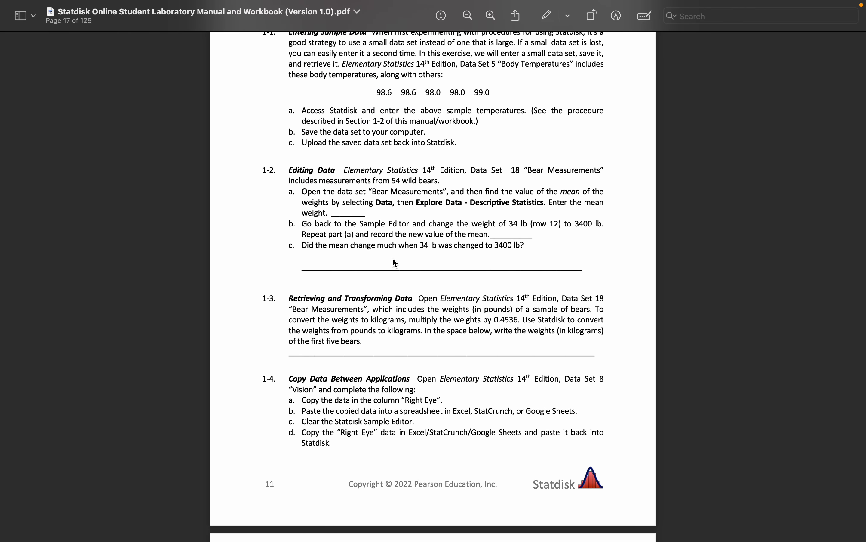
{"action": "scroll", "coordinate": [472, 256], "scroll_direction": "up", "scroll_amount": 2}
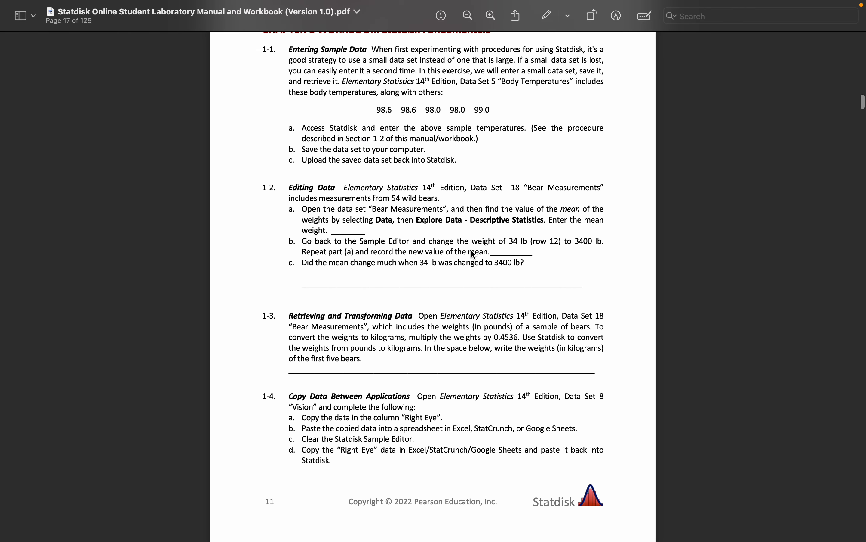
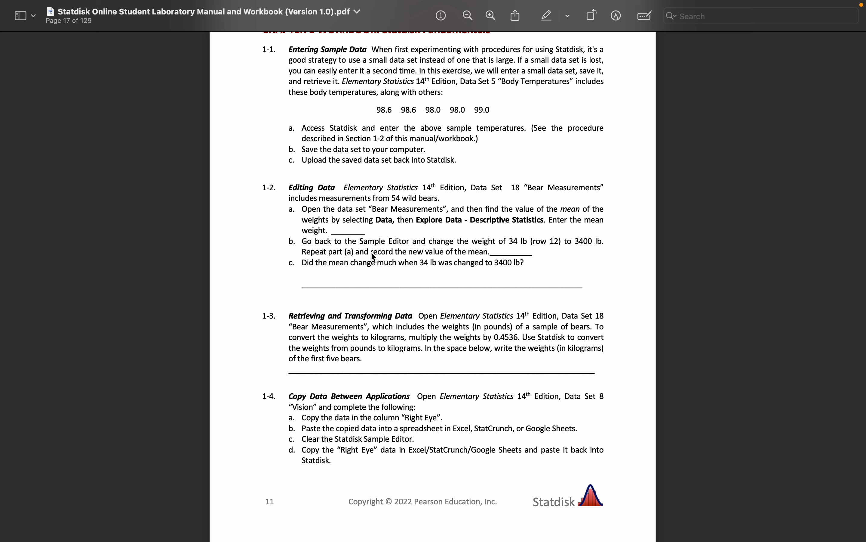
Step: Switch to Statdisk in Firefox and set the WEIGHT in row 12 of the Sample Editor to 3400
{"action": "key", "text": "ctrl+Up"}
{"action": "left_click", "coordinate": [554, 44]}
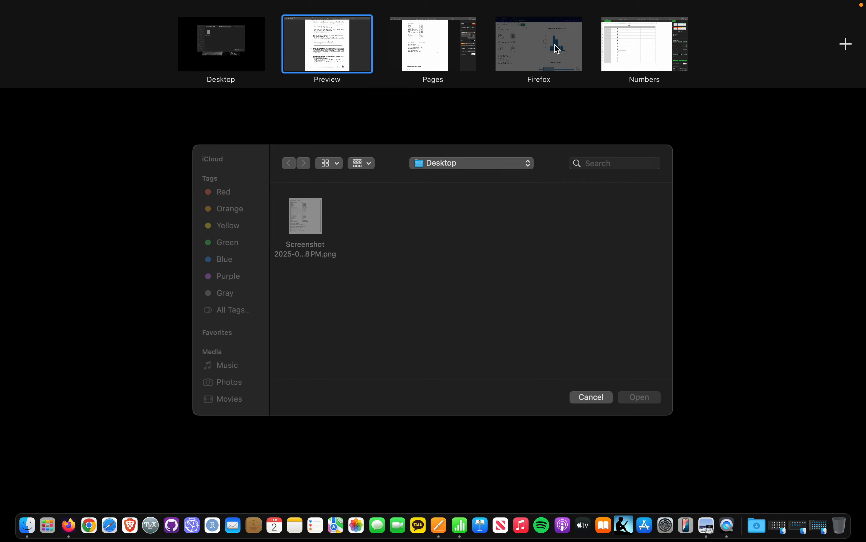
{"action": "scroll", "coordinate": [154, 177], "scroll_direction": "up", "scroll_amount": 3}
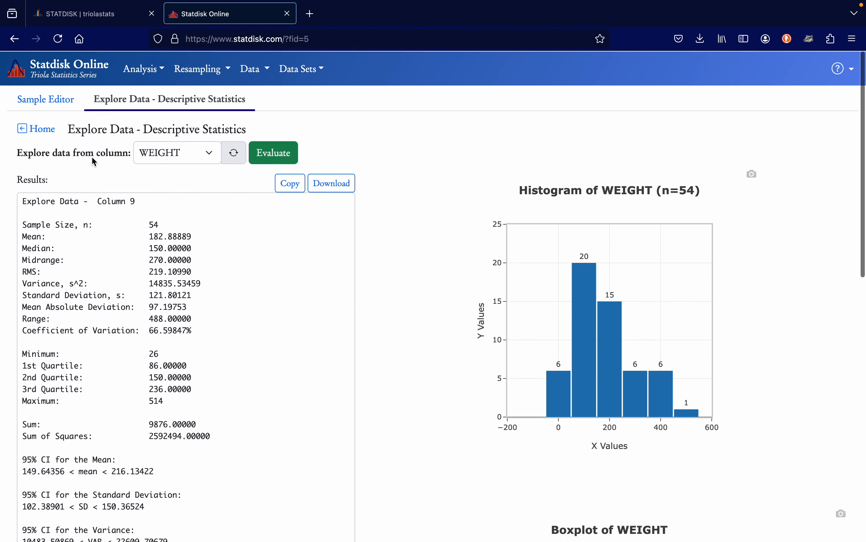
{"action": "left_click", "coordinate": [60, 98]}
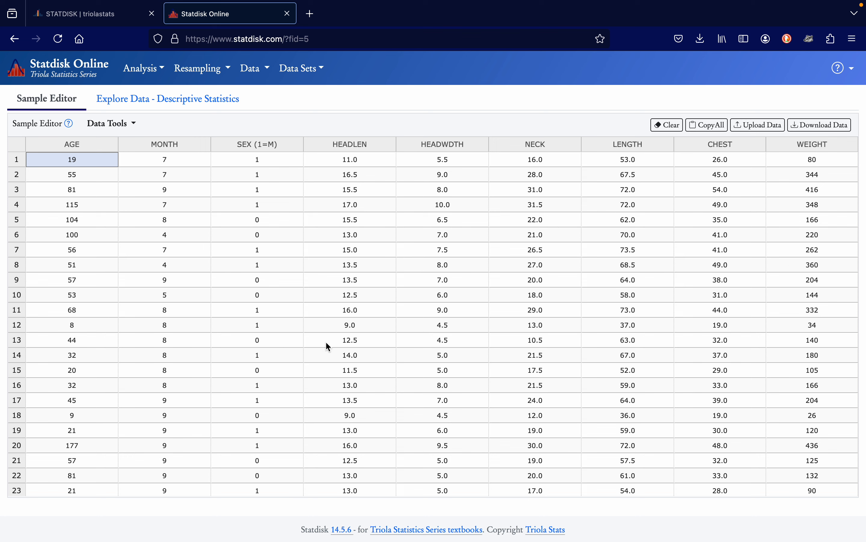
{"action": "double_click", "coordinate": [820, 327]}
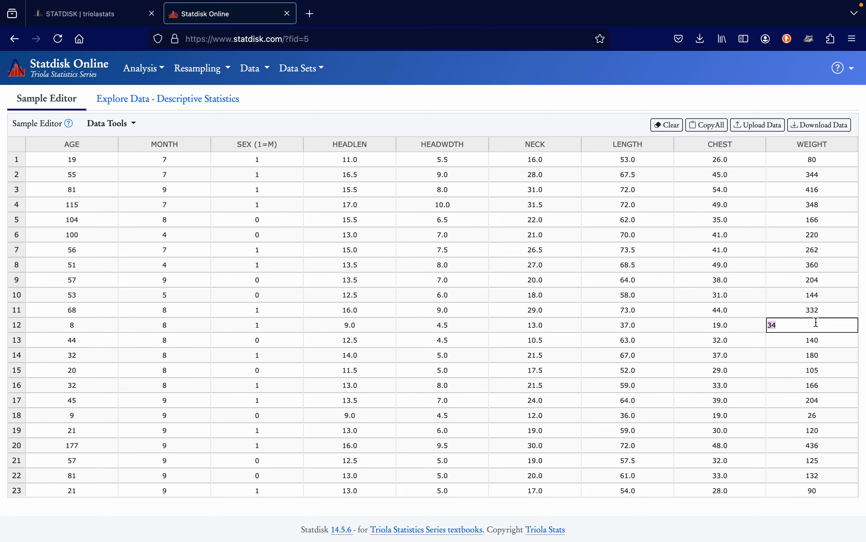
{"action": "type", "text": "3400"}
{"action": "key", "text": "Return"}
{"action": "left_click", "coordinate": [820, 327]}
Step: Evaluate the descriptive statistics for the WEIGHT column with Explore Data
{"action": "left_click", "coordinate": [254, 68]}
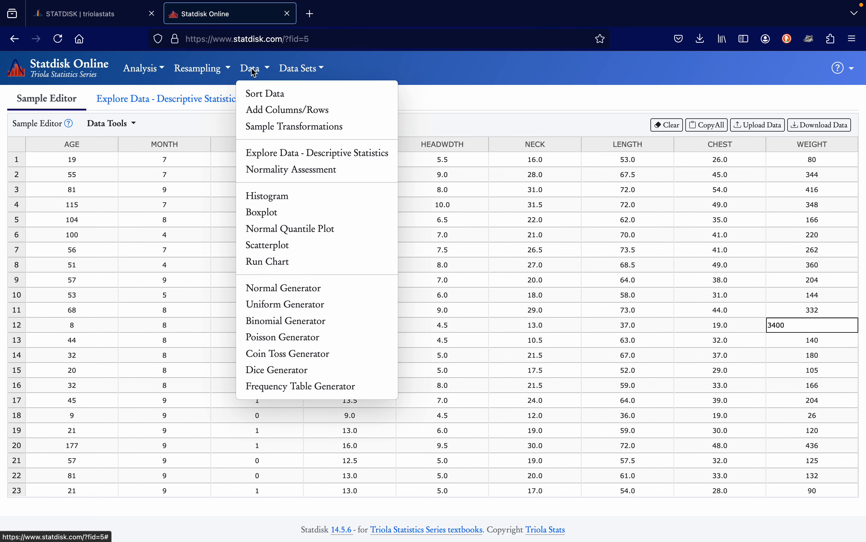
{"action": "left_click", "coordinate": [267, 147]}
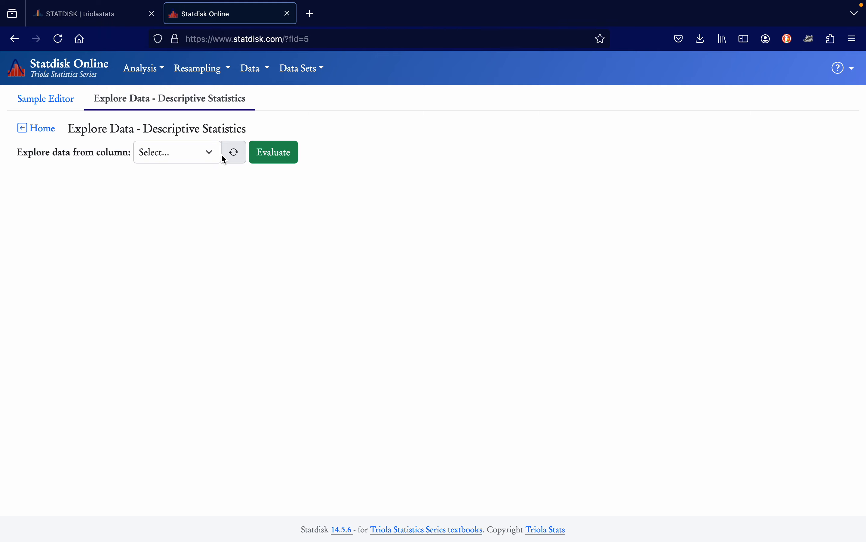
{"action": "left_click", "coordinate": [209, 156]}
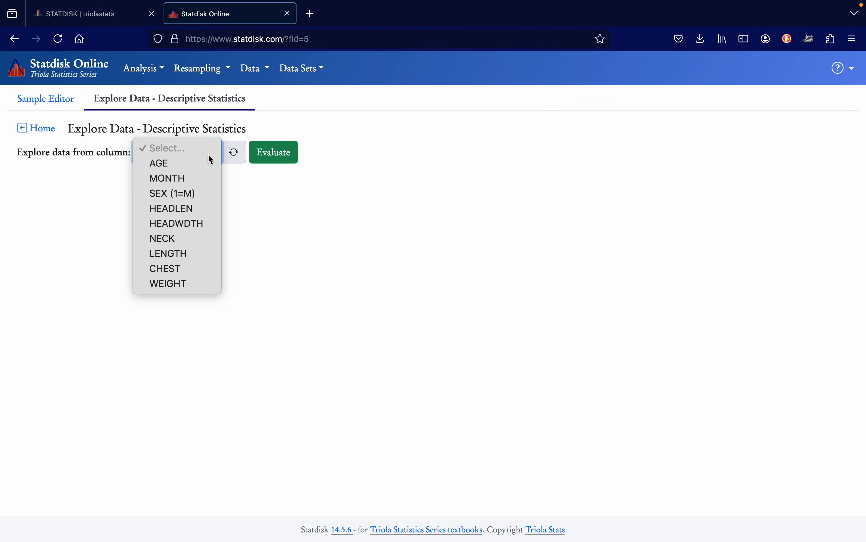
{"action": "left_click", "coordinate": [196, 285]}
{"action": "left_click", "coordinate": [294, 161]}
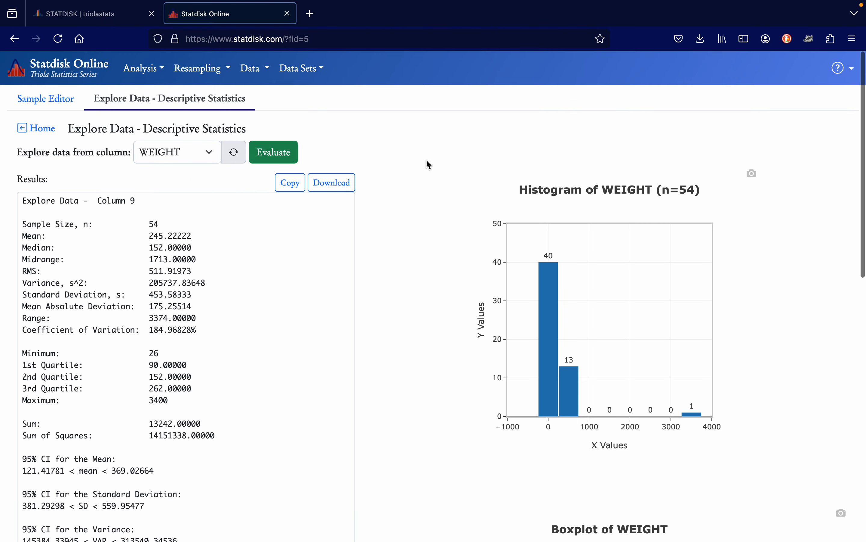
Step: Capture a screenshot of just the WEIGHT results box, from the Explore Data heading to the variance confidence interval
{"action": "scroll", "coordinate": [373, 263], "scroll_direction": "down", "scroll_amount": 3}
{"action": "scroll", "coordinate": [374, 266], "scroll_direction": "down", "scroll_amount": 2}
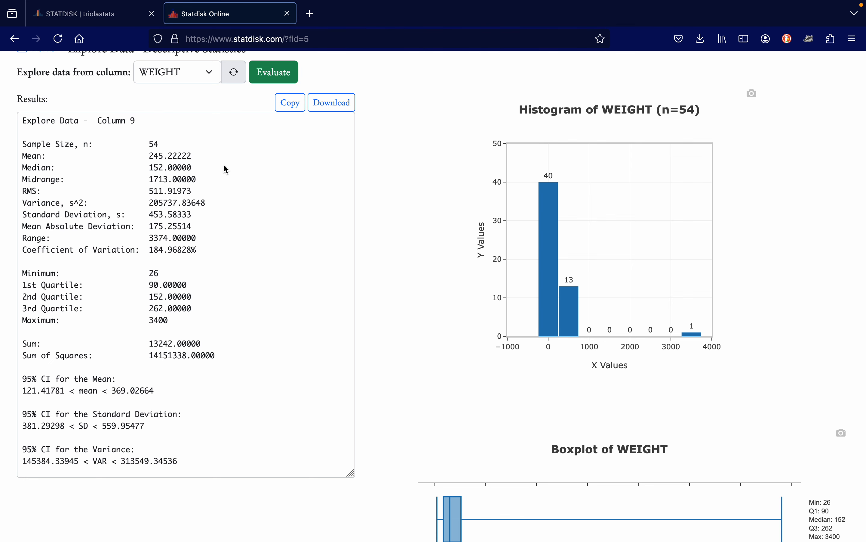
{"action": "key", "text": "super+shift+5"}
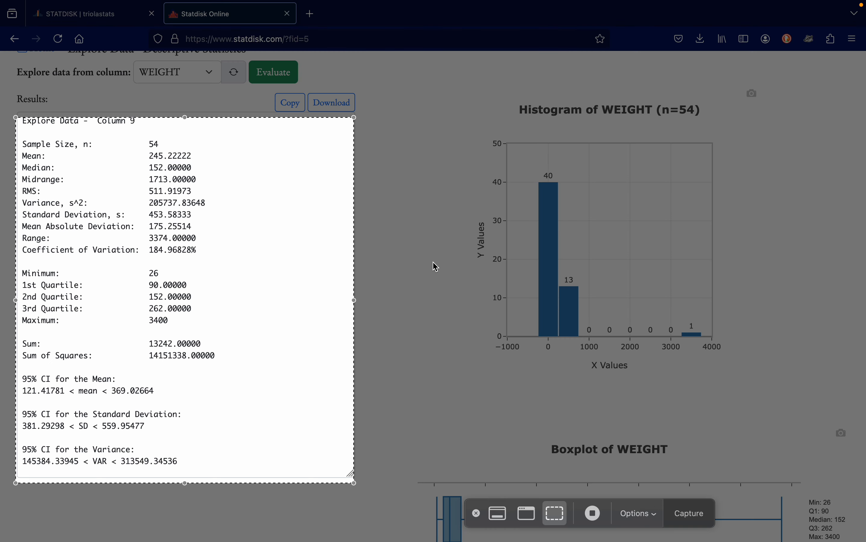
{"action": "left_click_drag", "start_coordinate": [316, 252], "coordinate": [317, 248]}
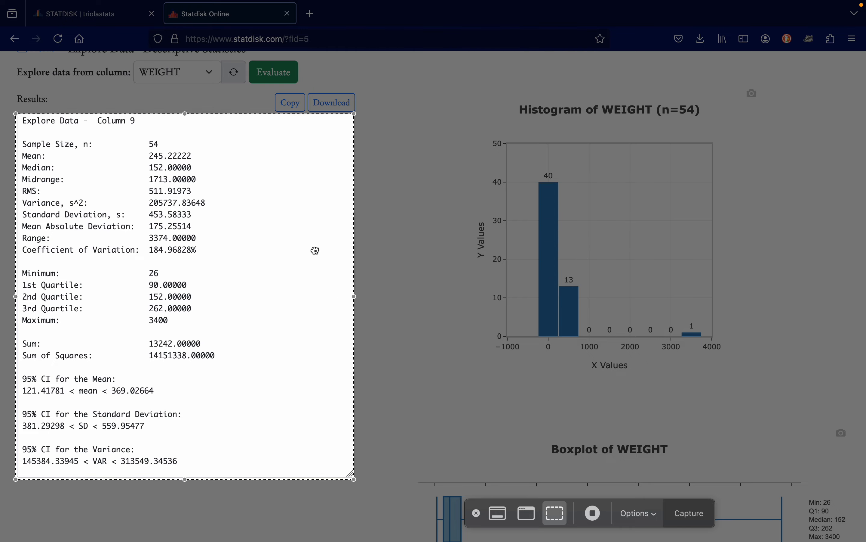
{"action": "left_click", "coordinate": [678, 515]}
Step: Switch to the Pages answer document, take it out of full screen and place the cursor after "b. Ans:"
{"action": "key", "text": "ctrl+Left"}
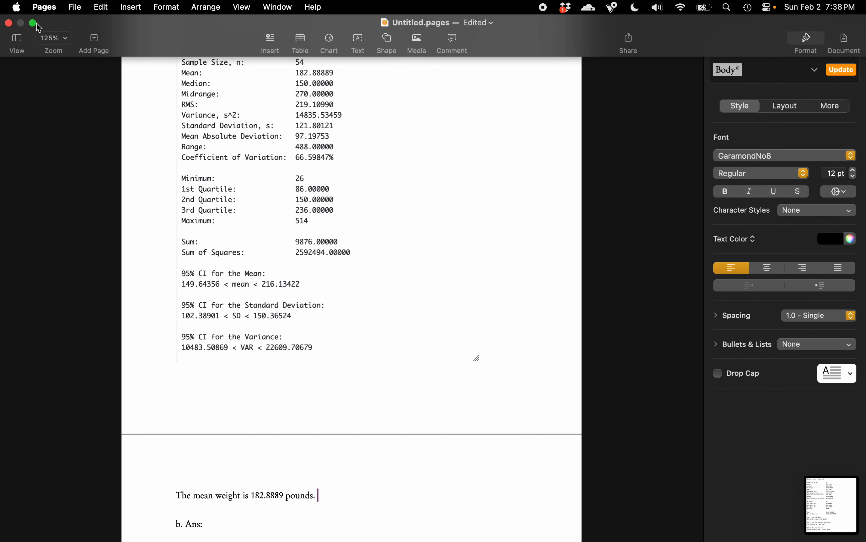
{"action": "left_click", "coordinate": [33, 26]}
{"action": "scroll", "coordinate": [238, 367], "scroll_direction": "down", "scroll_amount": 5}
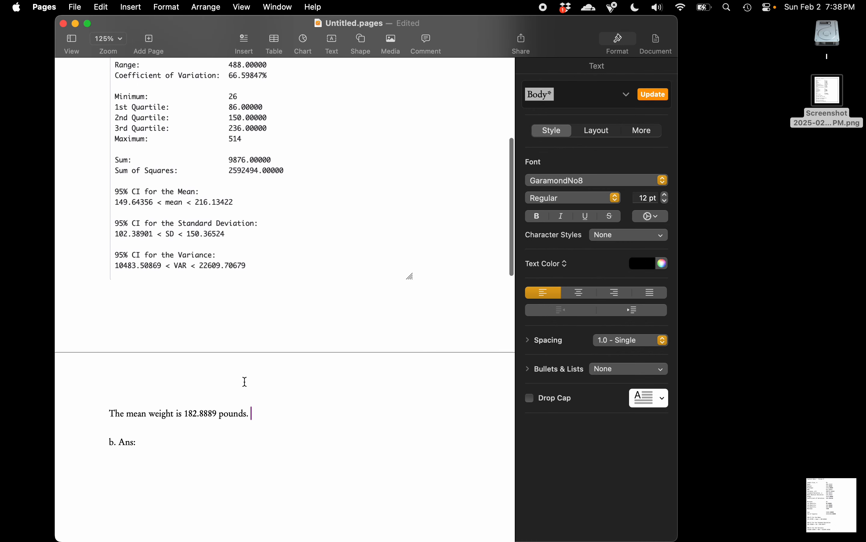
{"action": "left_click", "coordinate": [820, 498]}
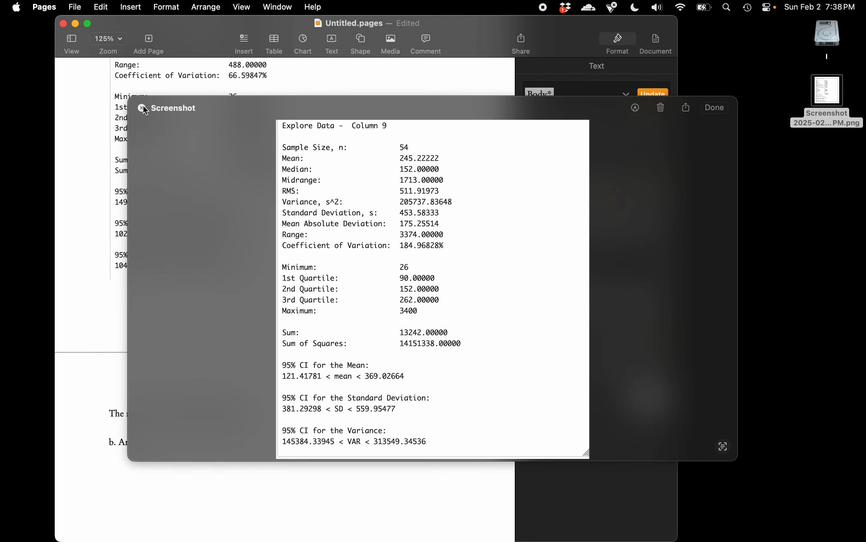
{"action": "left_click", "coordinate": [141, 109]}
{"action": "scroll", "coordinate": [186, 348], "scroll_direction": "down", "scroll_amount": 2}
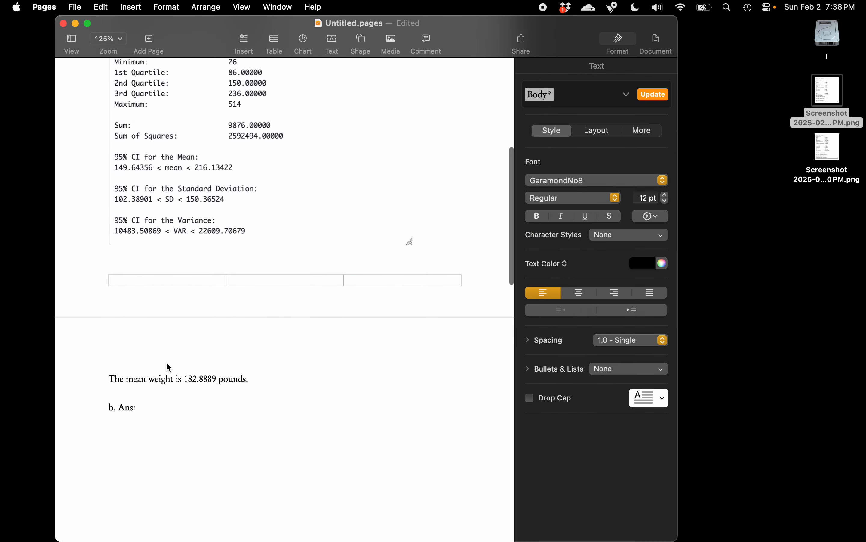
{"action": "left_click", "coordinate": [151, 408]}
{"action": "key", "text": "Return"}
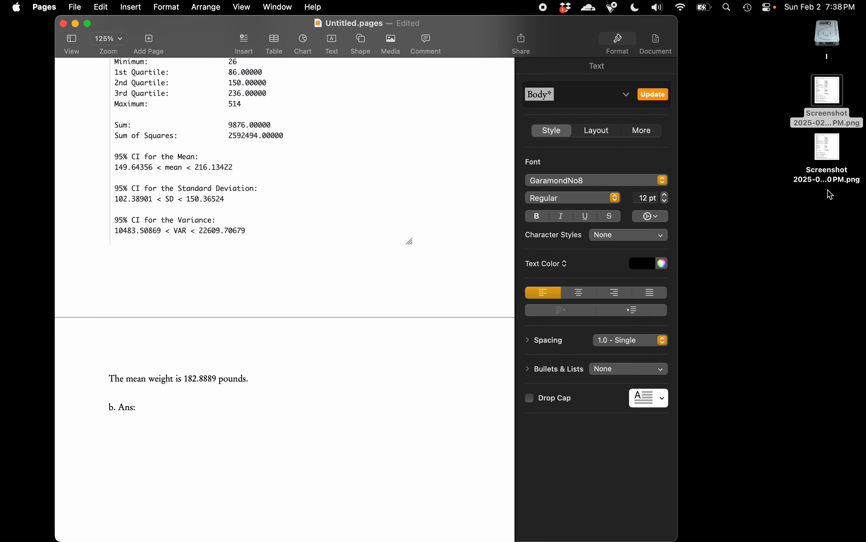
Step: Open both desktop screenshots in Preview to identify the one with the edited weight statistics, closing each one
{"action": "double_click", "coordinate": [829, 94]}
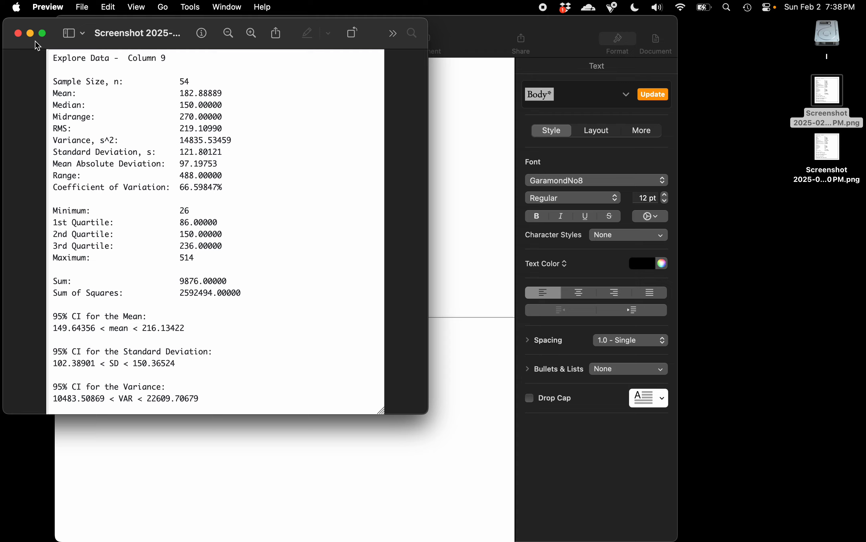
{"action": "left_click", "coordinate": [18, 34]}
{"action": "left_click", "coordinate": [833, 156]}
{"action": "double_click", "coordinate": [832, 156]}
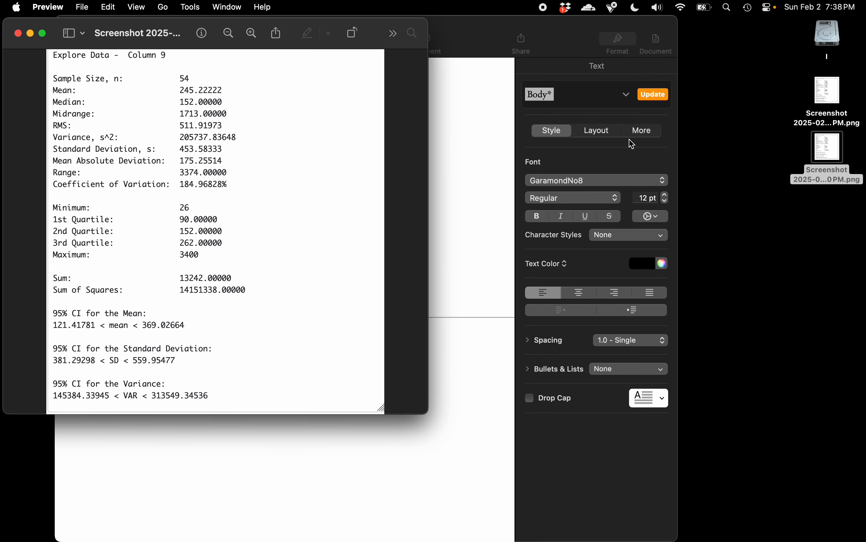
{"action": "key", "text": "super+w"}
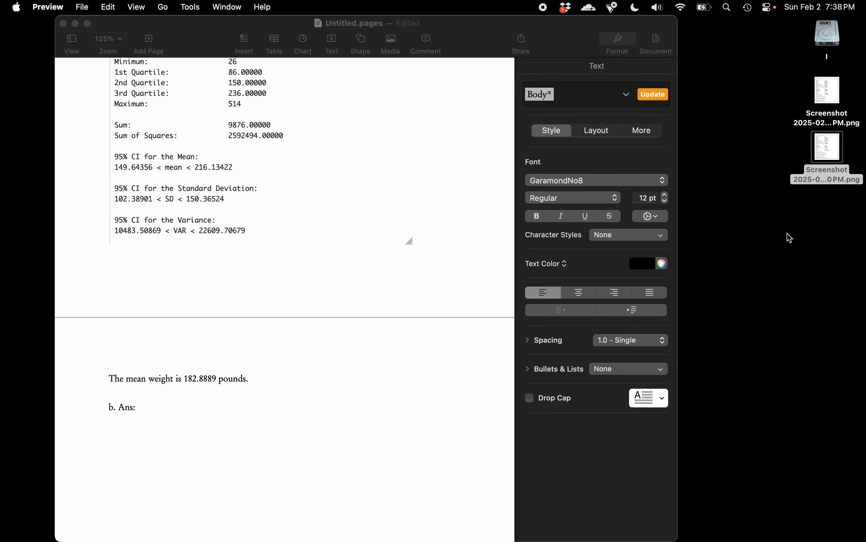
Step: Insert the newer desktop screenshot into the Pages document and position it below "b. Ans:" at X 1 in, Y 2.1 in
{"action": "left_click_drag", "start_coordinate": [829, 152], "coordinate": [212, 469]}
{"action": "scroll", "coordinate": [309, 462], "scroll_direction": "down", "scroll_amount": 3}
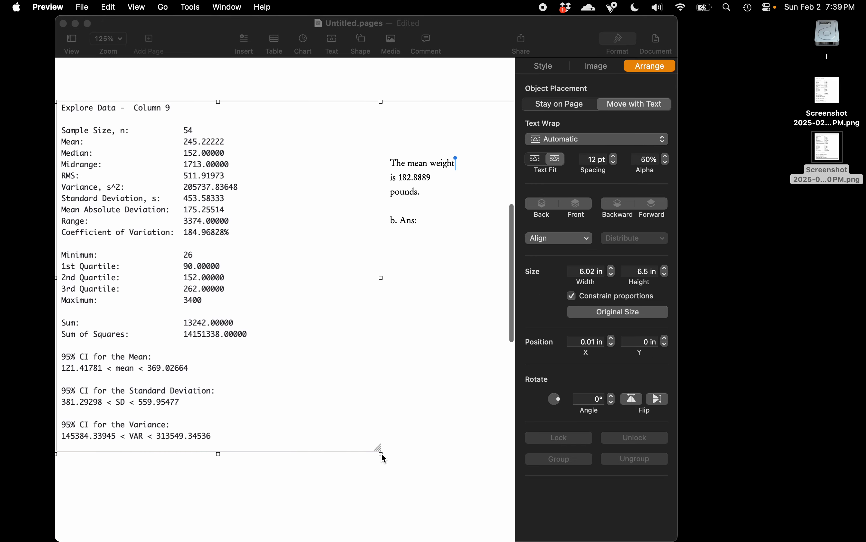
{"action": "left_click", "coordinate": [320, 356]}
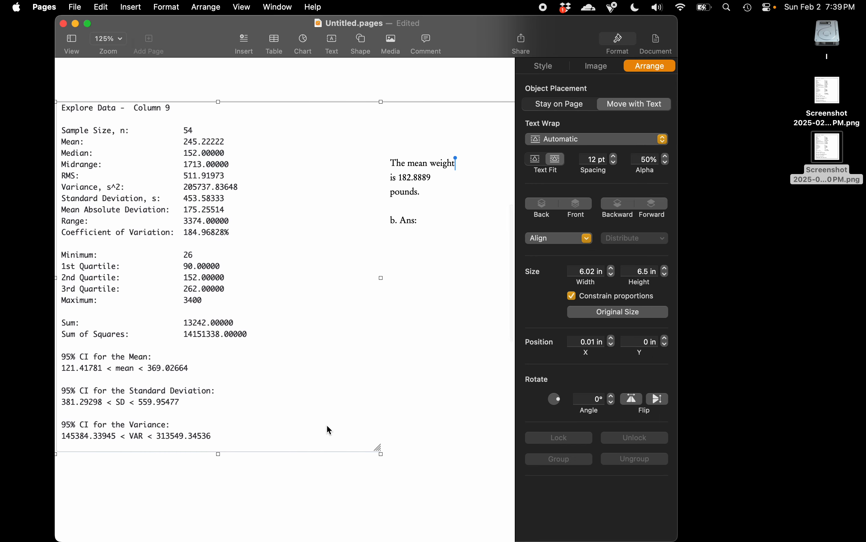
{"action": "left_click_drag", "start_coordinate": [238, 279], "coordinate": [273, 377]}
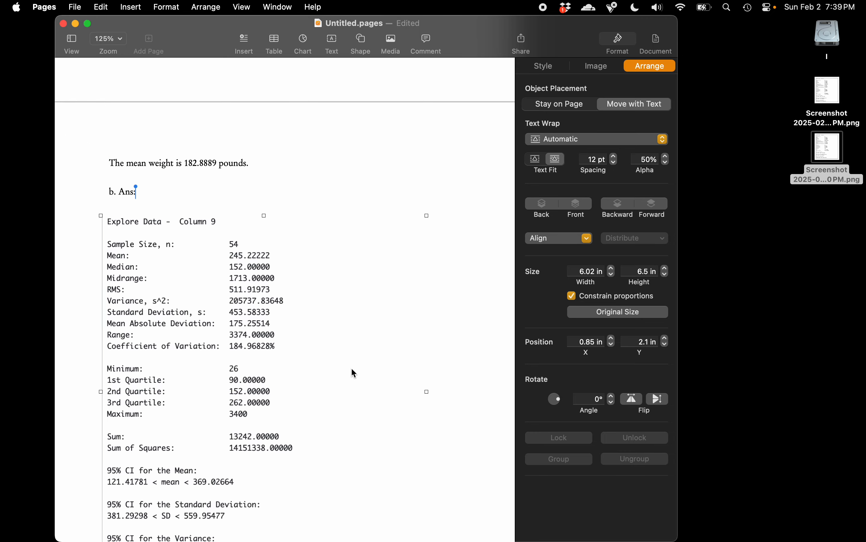
{"action": "left_click_drag", "start_coordinate": [340, 353], "coordinate": [348, 354]}
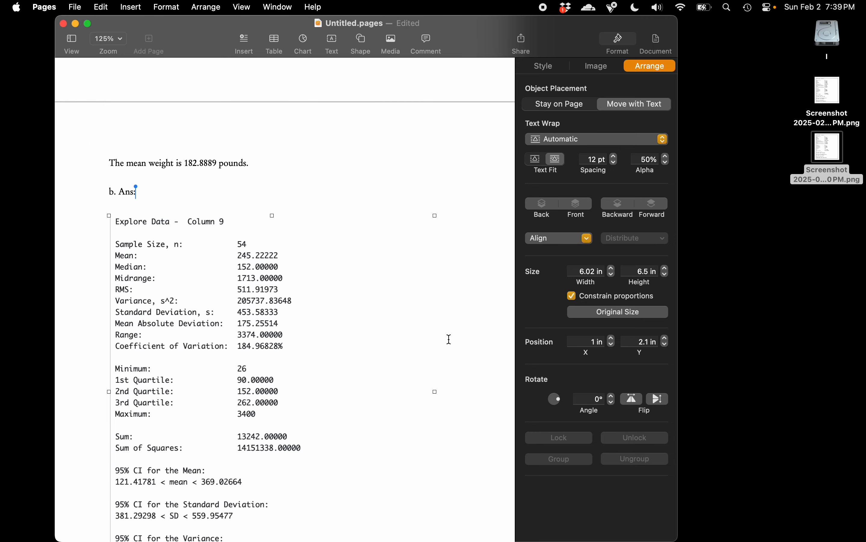
Step: Shrink the inserted screenshot slightly and place the cursor on the blank line beneath it
{"action": "scroll", "coordinate": [450, 339], "scroll_direction": "down", "scroll_amount": 3}
{"action": "scroll", "coordinate": [449, 338], "scroll_direction": "down", "scroll_amount": 3}
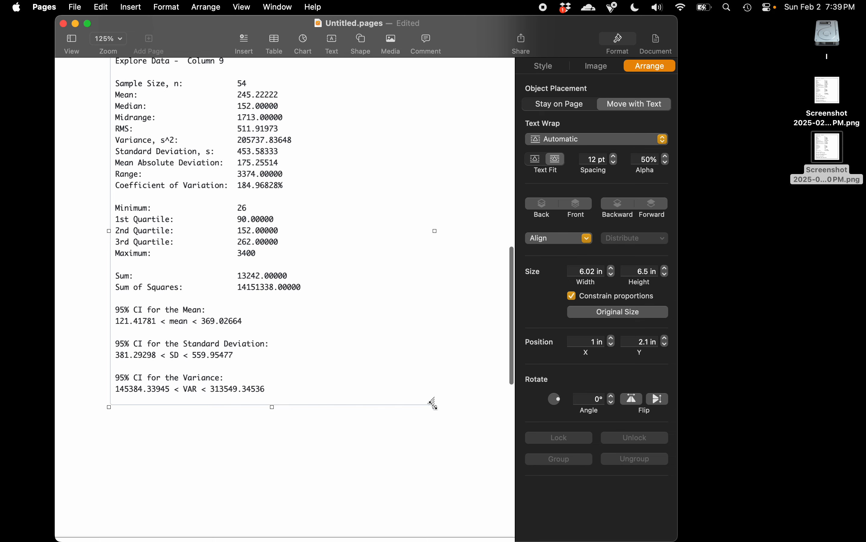
{"action": "left_click_drag", "start_coordinate": [433, 404], "coordinate": [430, 403]}
{"action": "left_click", "coordinate": [373, 444]}
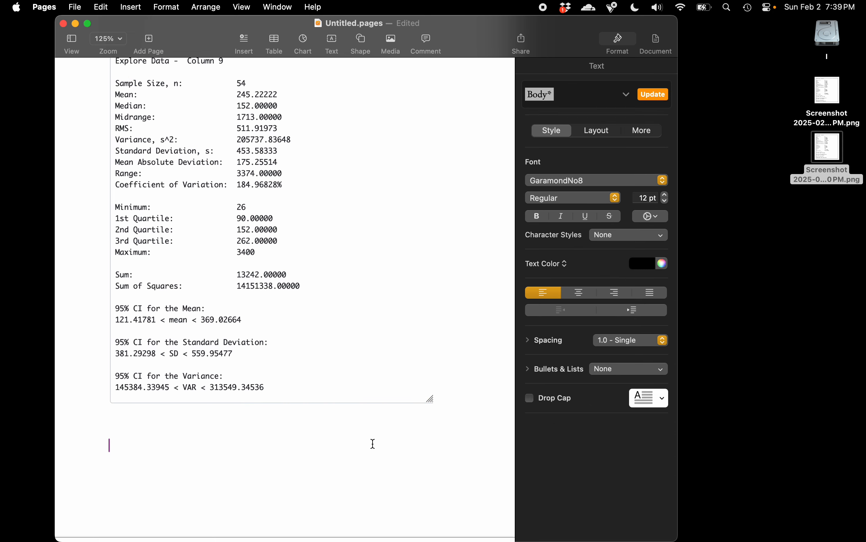
{"action": "key", "text": "Down"}
{"action": "key", "text": "Down"}
{"action": "key", "text": "Down"}
{"action": "key", "text": "Down"}
{"action": "key", "text": "Down"}
{"action": "key", "text": "Left"}
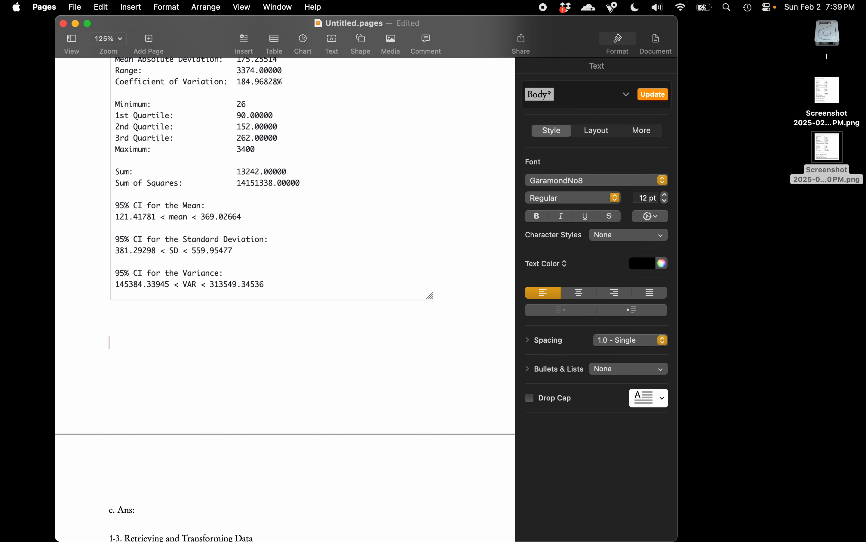
Step: Check exercise 1-2 in the workbook PDF for what to record, and return to the Pages document in full screen
{"action": "scroll", "coordinate": [285, 287], "scroll_direction": "up", "scroll_amount": 6}
{"action": "scroll", "coordinate": [285, 287], "scroll_direction": "down", "scroll_amount": 2}
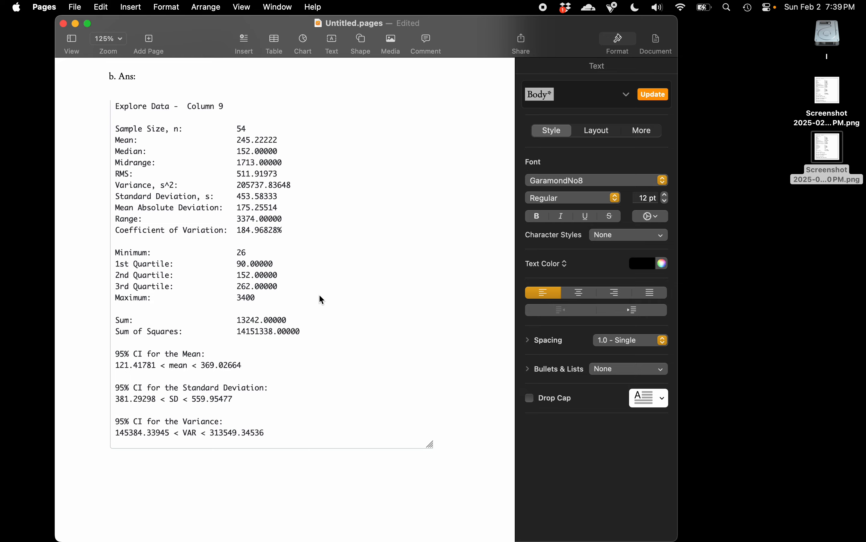
{"action": "key", "text": "ctrl+Right"}
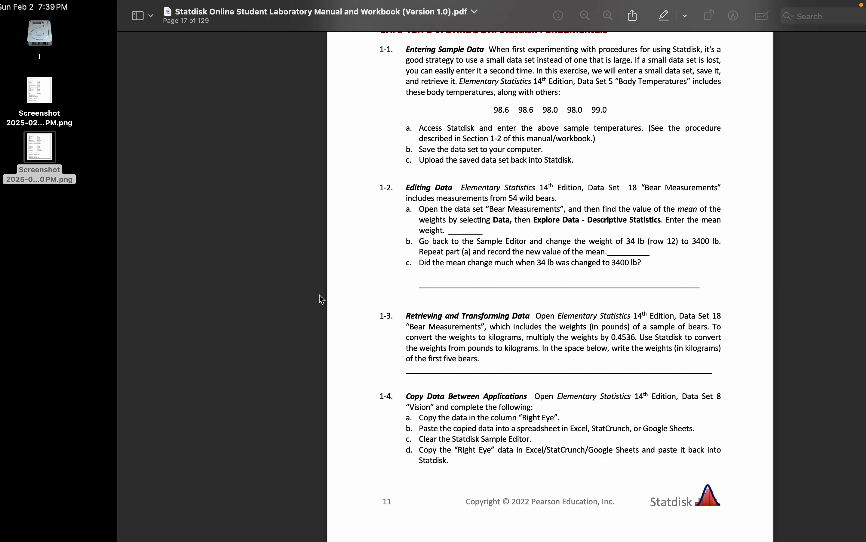
{"action": "key", "text": "ctrl+Left"}
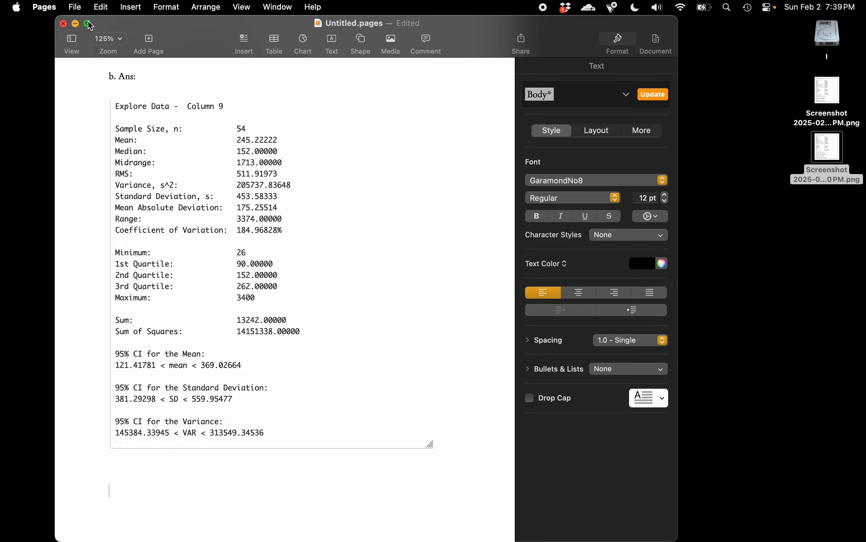
{"action": "left_click", "coordinate": [88, 23]}
{"action": "key", "text": "ctrl+Right"}
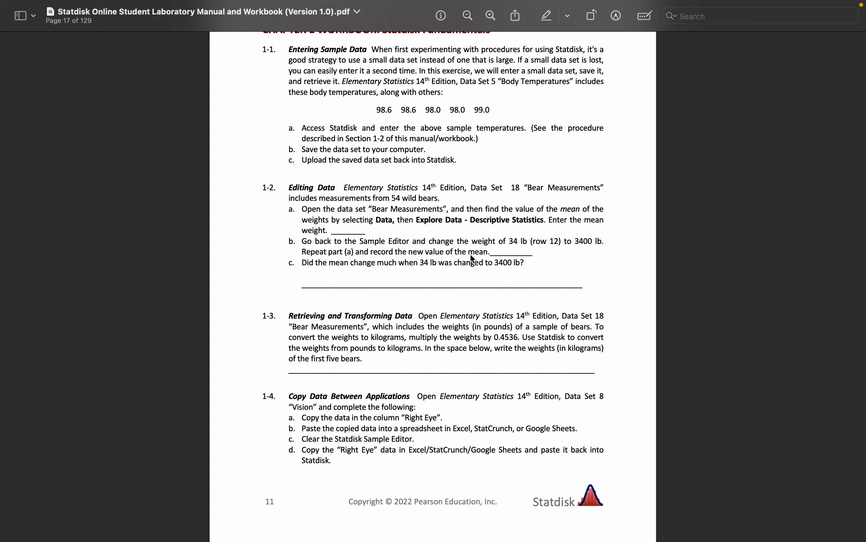
{"action": "key", "text": "ctrl+Left"}
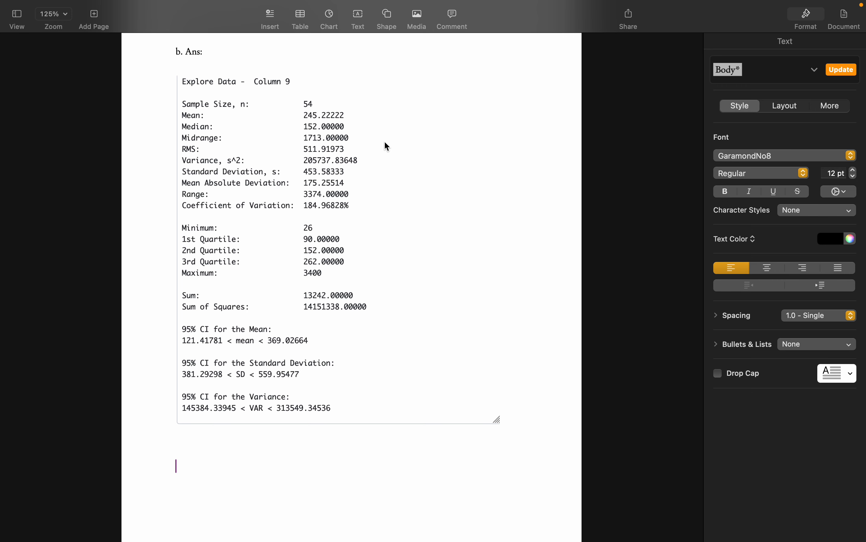
Step: Write "The new mean weight is 245.22222 pounds." below the part b screenshot
{"action": "type", "text": "The new mean weight is 245"}
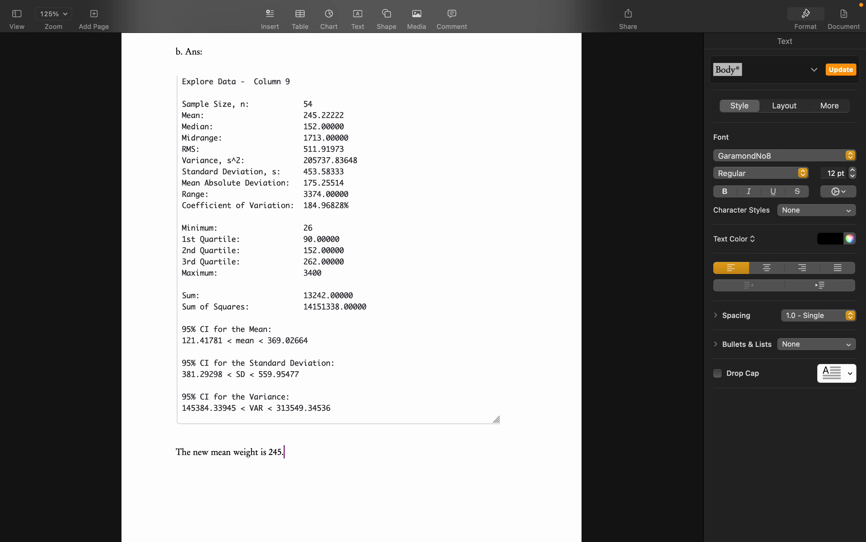
{"action": "type", "text": ".2"}
{"action": "type", "text": "2 o"}
{"action": "key", "text": "BackSpace"}
{"action": "type", "text": "pounds."}
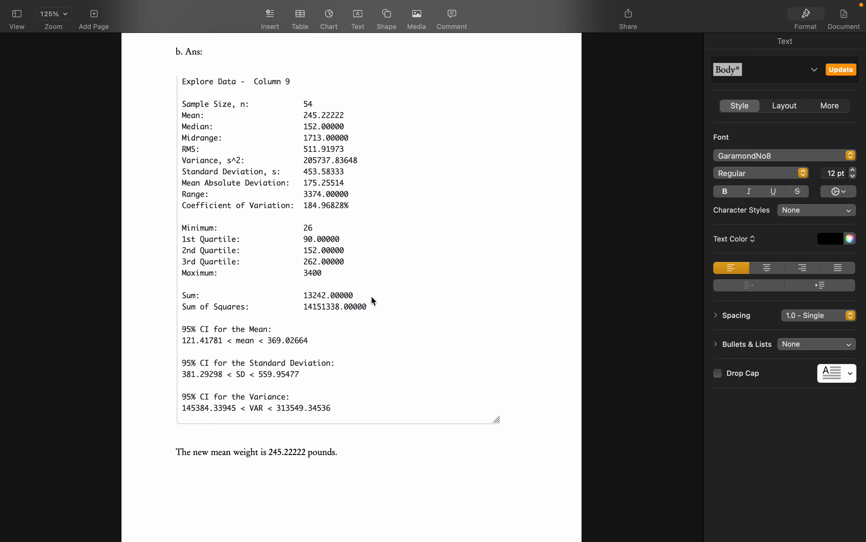
Step: Remove the blank lines above "c. Ans:" so it moves up beneath the part b answer on the previous page
{"action": "scroll", "coordinate": [372, 297], "scroll_direction": "down", "scroll_amount": 5}
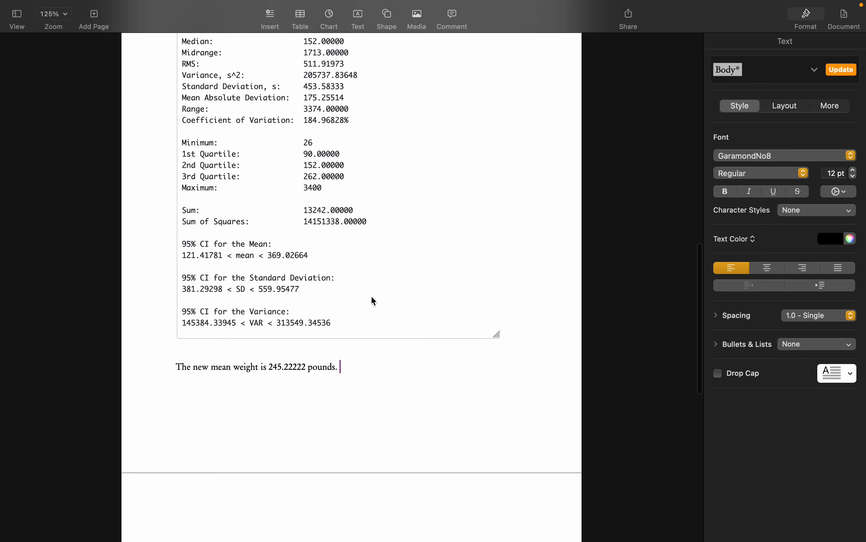
{"action": "scroll", "coordinate": [372, 296], "scroll_direction": "up", "scroll_amount": 1}
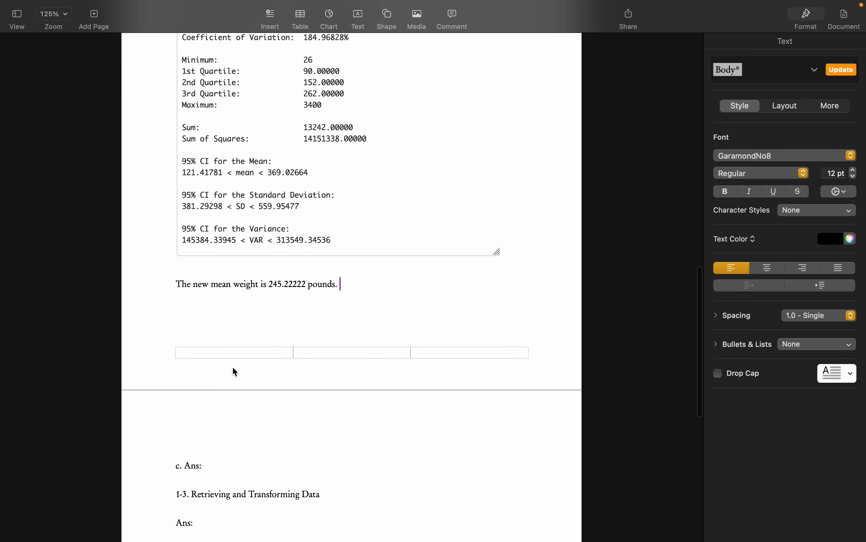
{"action": "left_click", "coordinate": [219, 402]}
{"action": "left_click", "coordinate": [184, 455]}
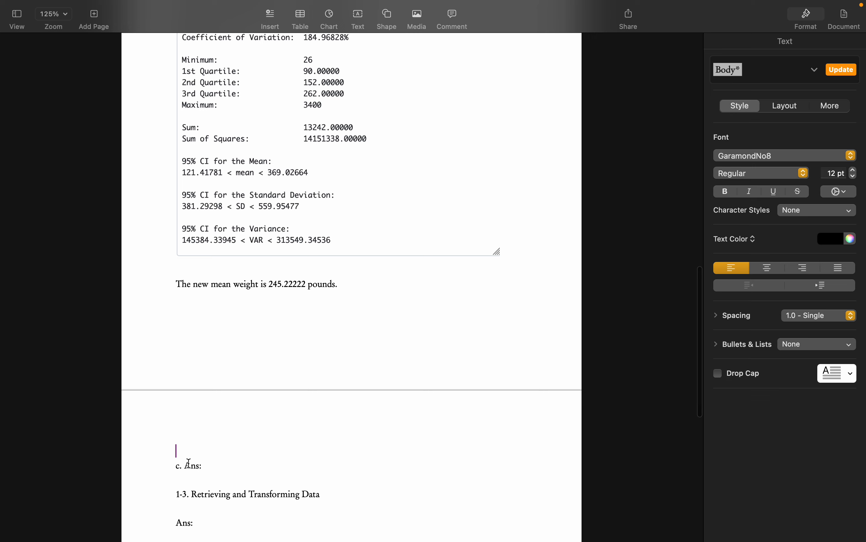
{"action": "left_click", "coordinate": [189, 463]}
{"action": "scroll", "coordinate": [189, 461], "scroll_direction": "up", "scroll_amount": 8}
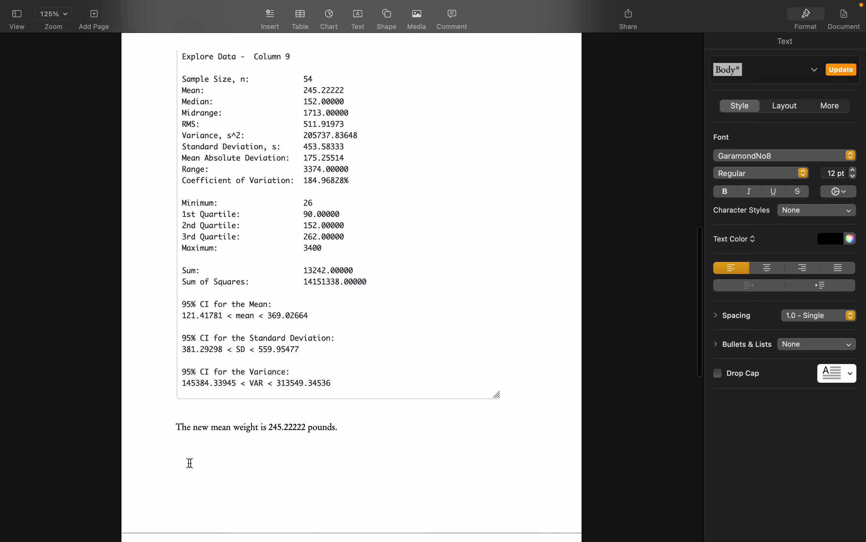
{"action": "scroll", "coordinate": [285, 285], "scroll_direction": "down", "scroll_amount": 4}
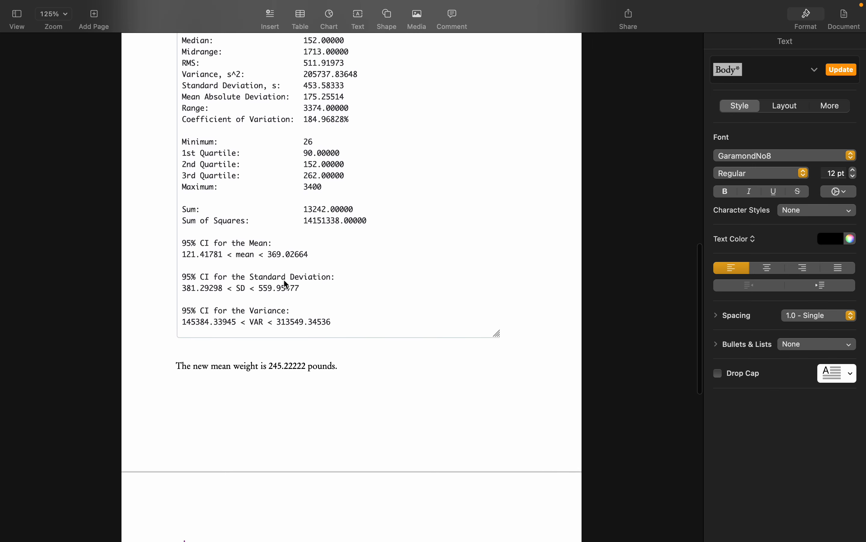
{"action": "scroll", "coordinate": [279, 454], "scroll_direction": "down", "scroll_amount": 6}
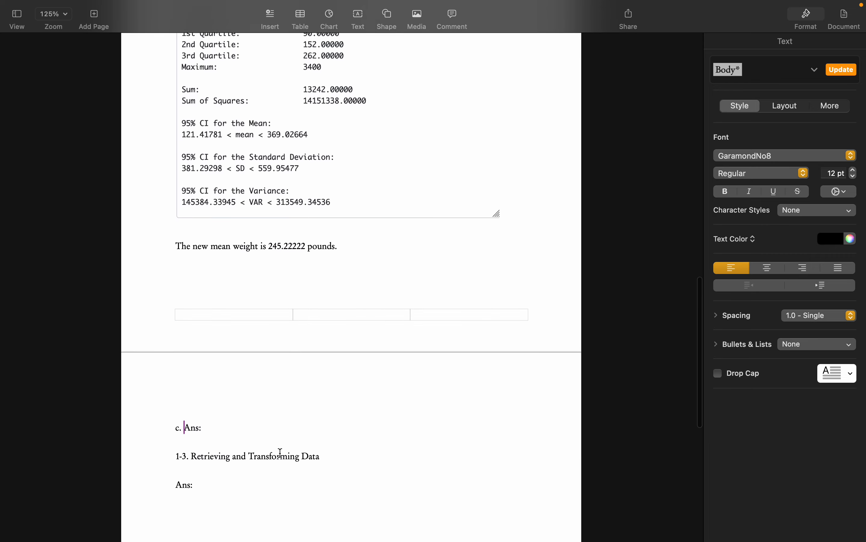
{"action": "key", "text": "Left"}
{"action": "key", "text": "Left"}
{"action": "key", "text": "BackSpace"}
{"action": "key", "text": "BackSpace"}
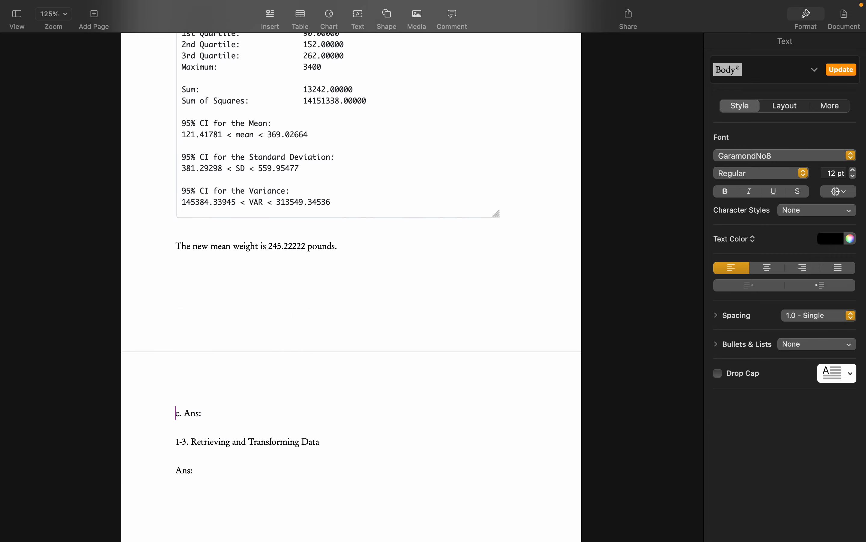
{"action": "scroll", "coordinate": [232, 475], "scroll_direction": "up", "scroll_amount": 1}
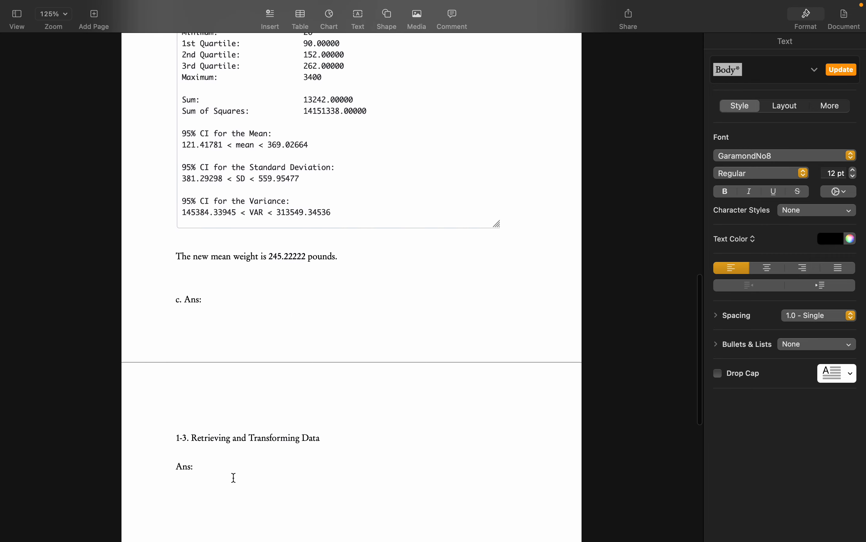
Step: Check question 1-2c in the workbook PDF and write "Yes, it did change, and the mean weight increased by approximately" after "c. Ans:" in Pages
{"action": "left_click", "coordinate": [238, 300]}
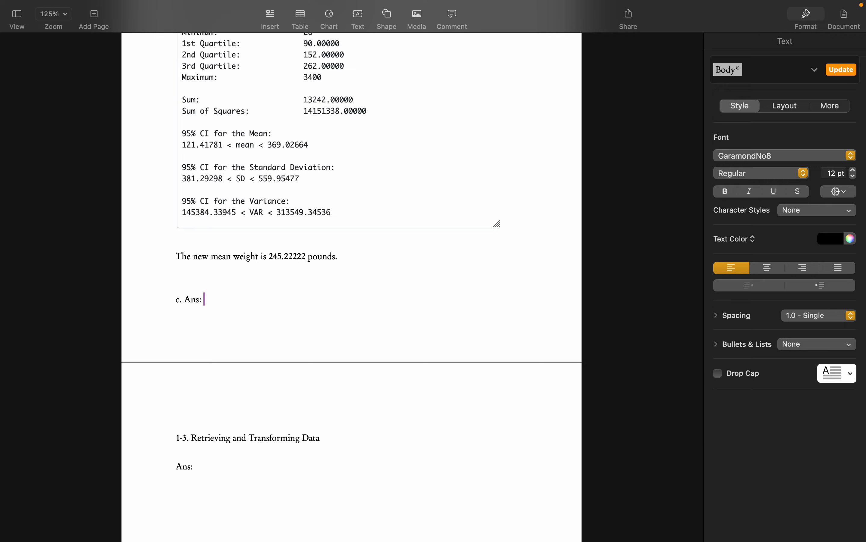
{"action": "key", "text": "ctrl+Right"}
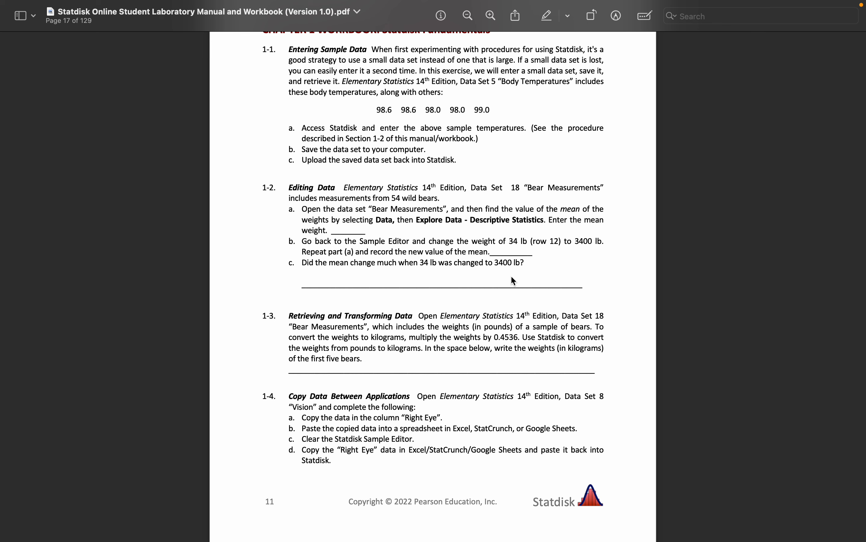
{"action": "key", "text": "ctrl+Left"}
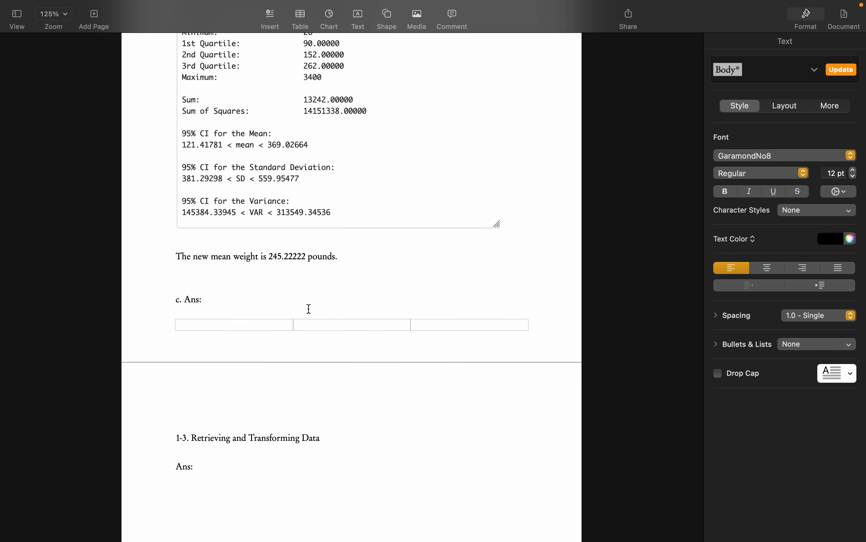
{"action": "type", "text": "Yes"}
{"action": "type", "text": ", the me"}
{"action": "key", "text": "BackSpace"}
{"action": "key", "text": "BackSpace"}
{"action": "key", "text": "BackSpace"}
{"action": "key", "text": "BackSpace"}
{"action": "type", "text": "it did change, and the mea"}
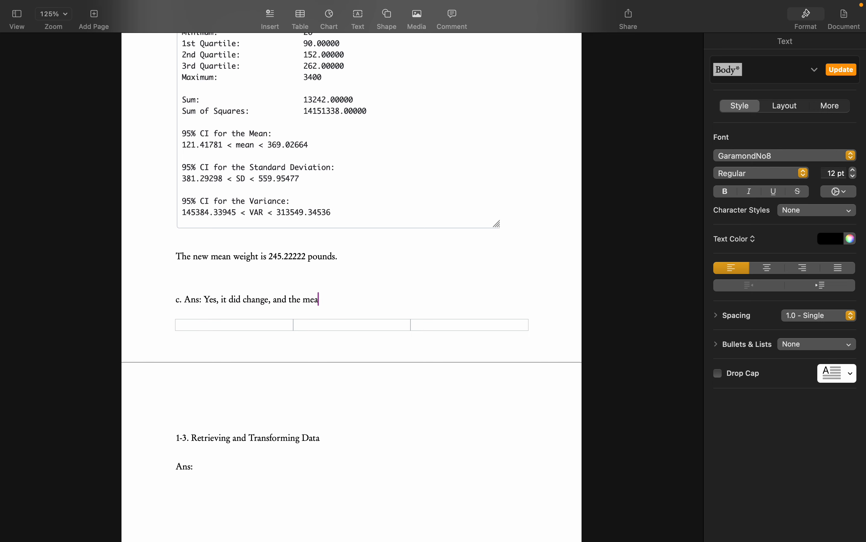
{"action": "type", "text": "n increased"}
{"action": "key", "text": "BackSpace"}
{"action": "key", "text": "BackSpace"}
{"action": "key", "text": "BackSpace"}
{"action": "key", "text": "BackSpace"}
{"action": "key", "text": "BackSpace"}
{"action": "key", "text": "BackSpace"}
{"action": "key", "text": "BackSpace"}
{"action": "key", "text": "BackSpace"}
{"action": "key", "text": "BackSpace"}
{"action": "key", "text": "BackSpace"}
{"action": "type", "text": "weight increased by approx"}
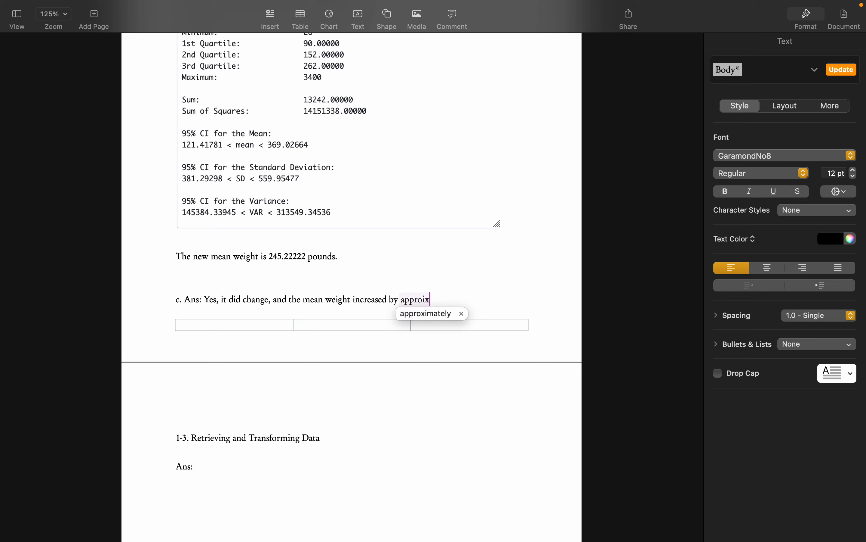
{"action": "type", "text": "imately"}
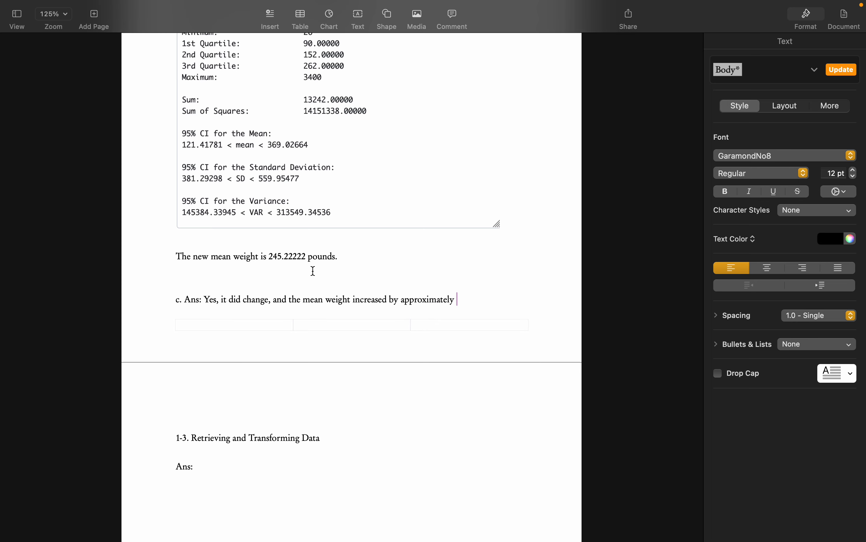
Step: Compare the mean weights recorded in parts a and b and finish the part c answer with "62 pounds."
{"action": "scroll", "coordinate": [315, 275], "scroll_direction": "up", "scroll_amount": 2}
{"action": "scroll", "coordinate": [315, 275], "scroll_direction": "up", "scroll_amount": 4}
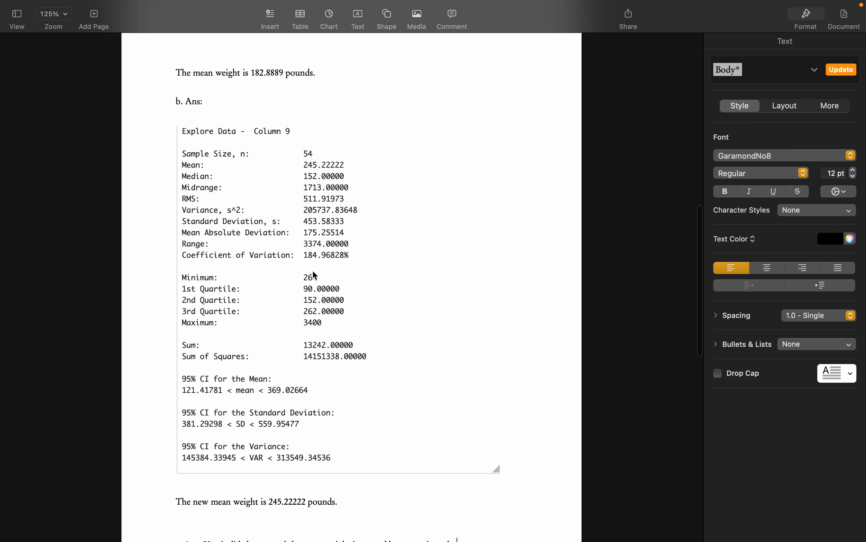
{"action": "scroll", "coordinate": [315, 276], "scroll_direction": "down", "scroll_amount": 2}
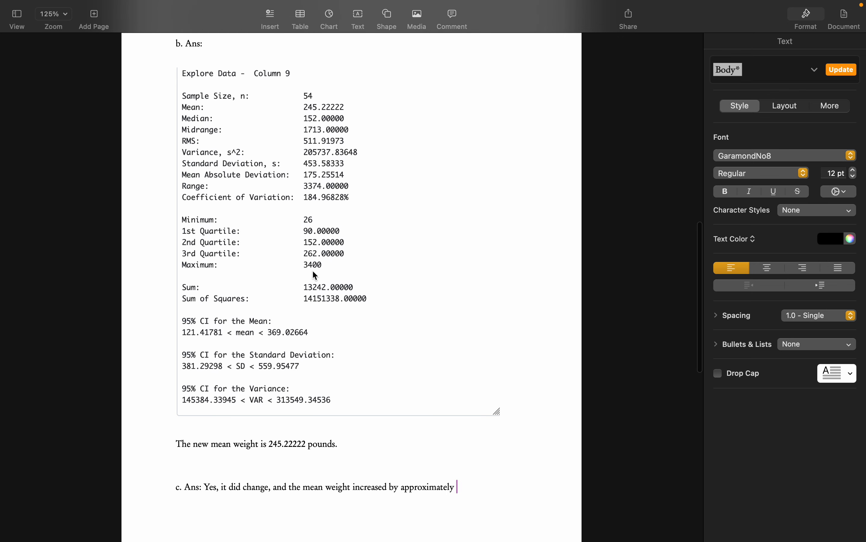
{"action": "type", "text": "62 pounds."}
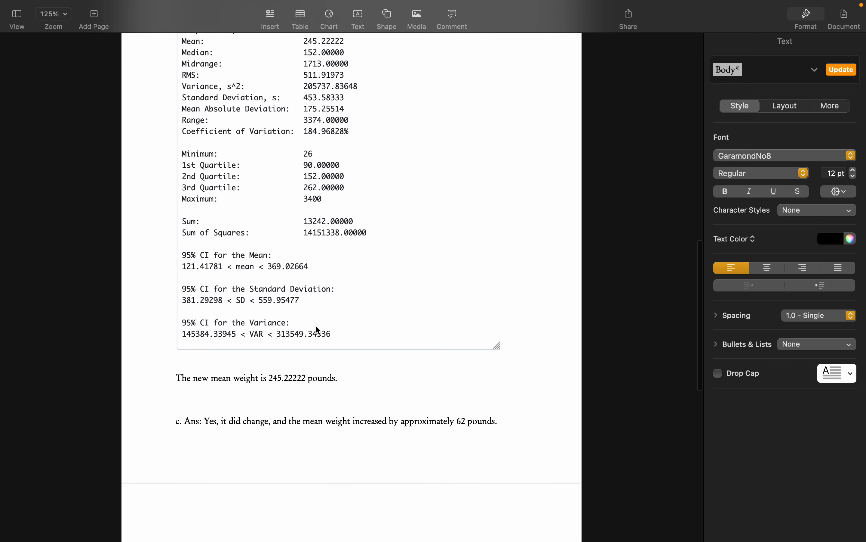
{"action": "scroll", "coordinate": [318, 329], "scroll_direction": "down", "scroll_amount": 2}
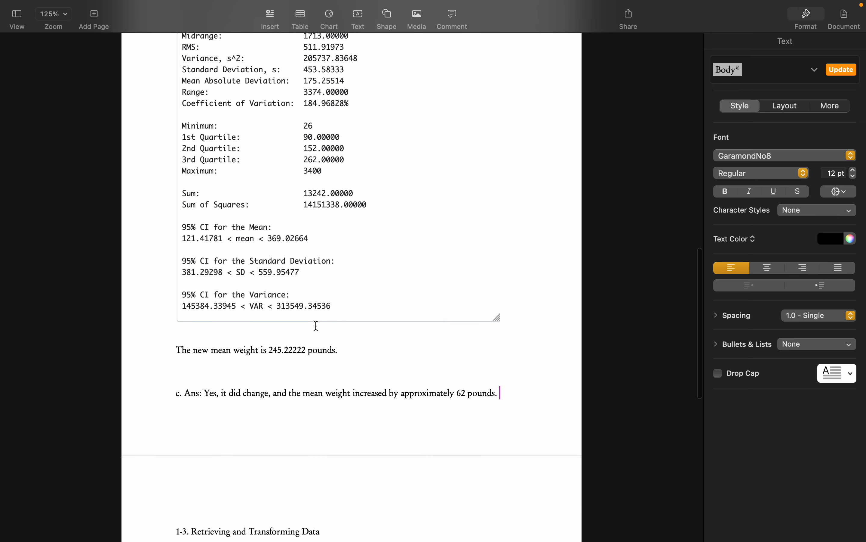
{"action": "scroll", "coordinate": [336, 388], "scroll_direction": "up", "scroll_amount": 1}
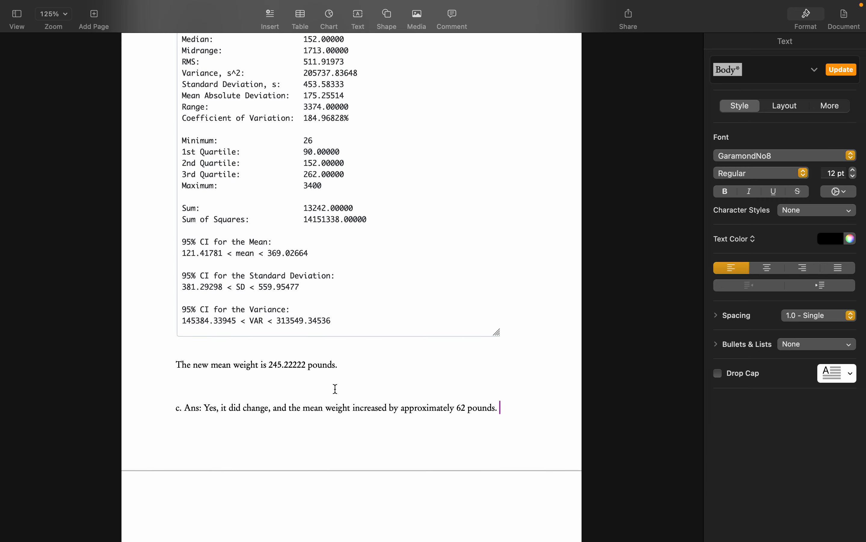
{"action": "scroll", "coordinate": [346, 370], "scroll_direction": "up", "scroll_amount": 1}
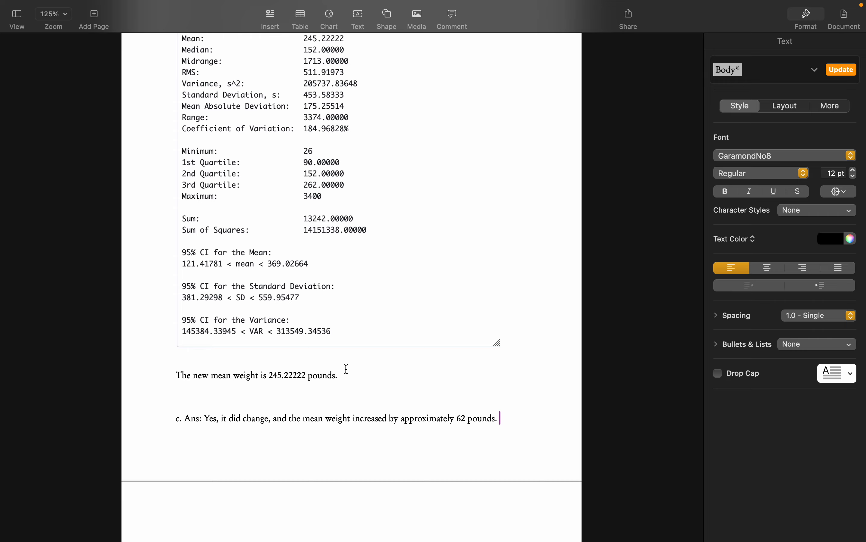
Step: Check the workbook PDF, return to Pages, remove the blank line above the 1-3 heading, and place the cursor after its "Ans:"
{"action": "key", "text": "ctrl+Right"}
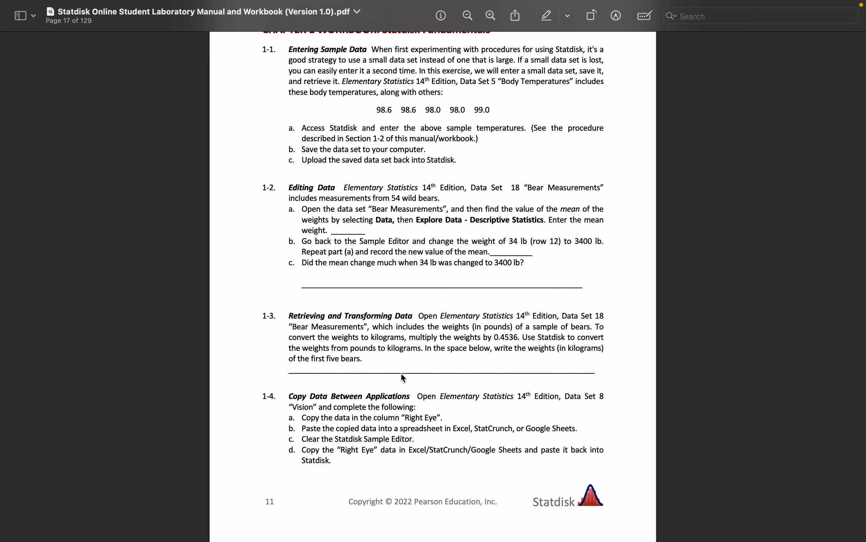
{"action": "scroll", "coordinate": [434, 375], "scroll_direction": "down", "scroll_amount": 2}
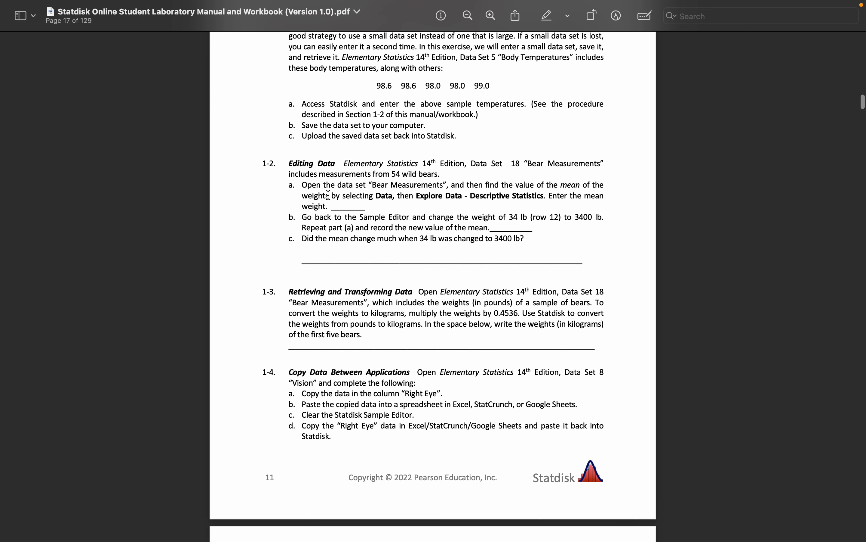
{"action": "scroll", "coordinate": [358, 261], "scroll_direction": "up", "scroll_amount": 1}
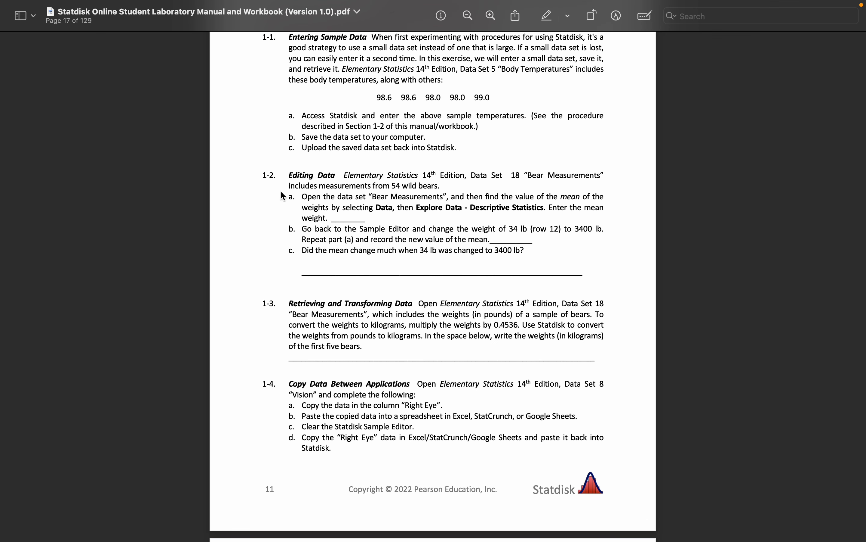
{"action": "key", "text": "ctrl+Left"}
{"action": "scroll", "coordinate": [229, 433], "scroll_direction": "down", "scroll_amount": 5}
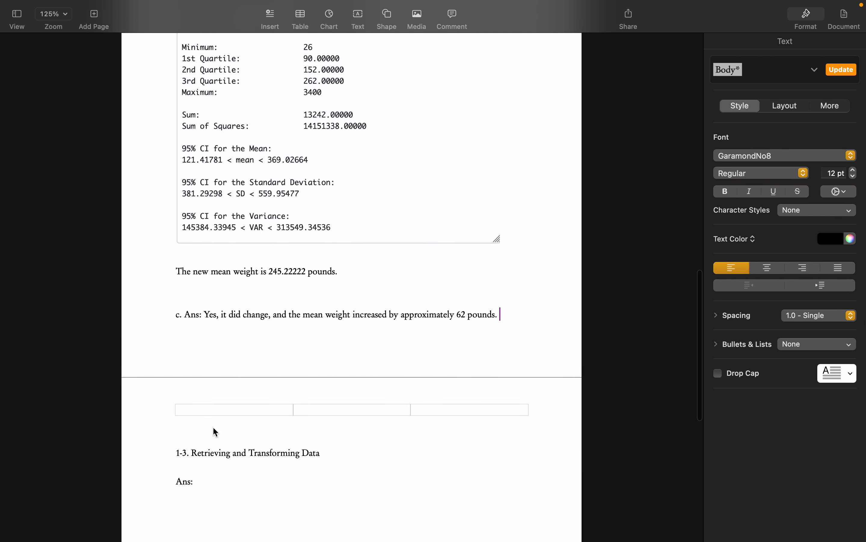
{"action": "left_click", "coordinate": [180, 452]}
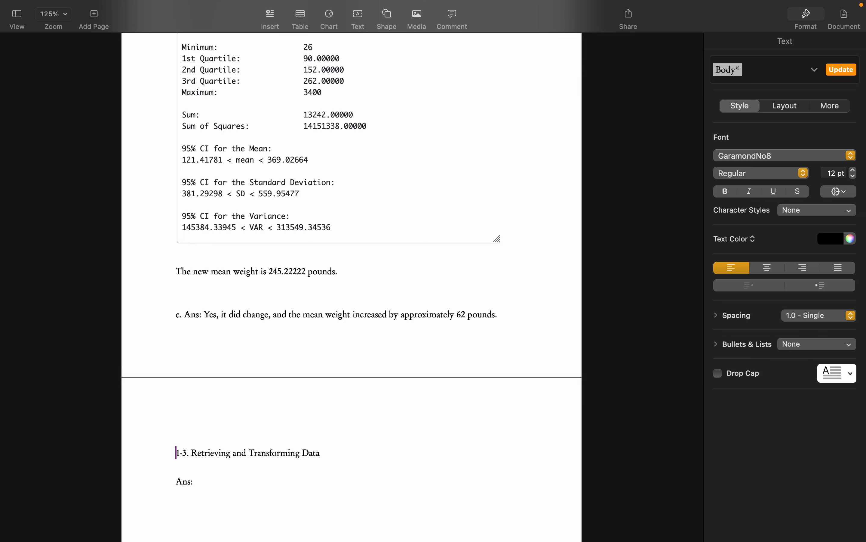
{"action": "key", "text": "BackSpace"}
{"action": "left_click", "coordinate": [216, 467]}
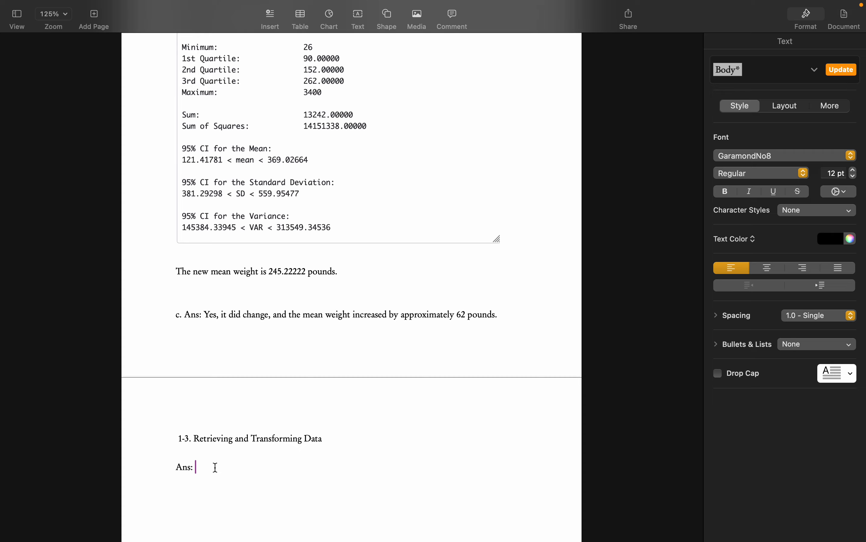
Step: Read exercise 1-3 in the workbook PDF, switch to Statdisk Online in the browser, and return to its home page with the Sample Editor
{"action": "key", "text": "ctrl+Right"}
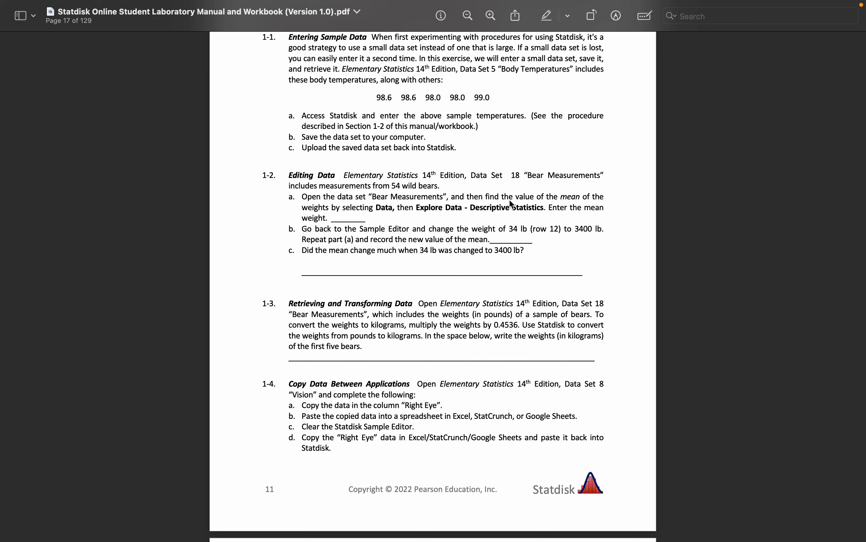
{"action": "key", "text": "ctrl+Up"}
{"action": "left_click", "coordinate": [516, 59]}
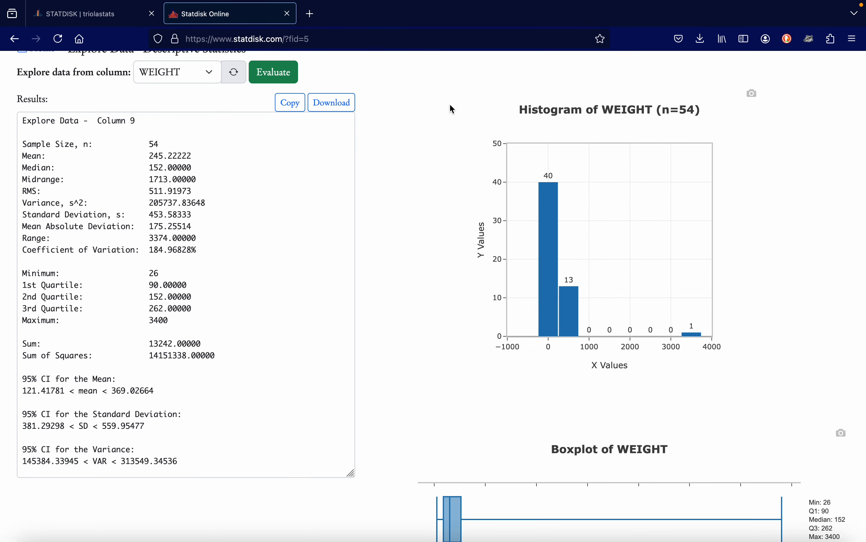
{"action": "scroll", "coordinate": [196, 177], "scroll_direction": "down", "scroll_amount": 2}
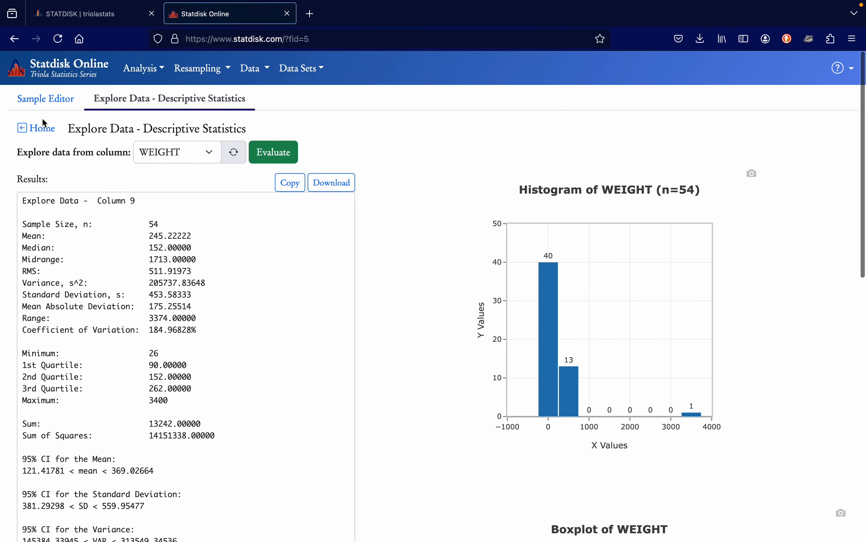
{"action": "left_click", "coordinate": [26, 126]}
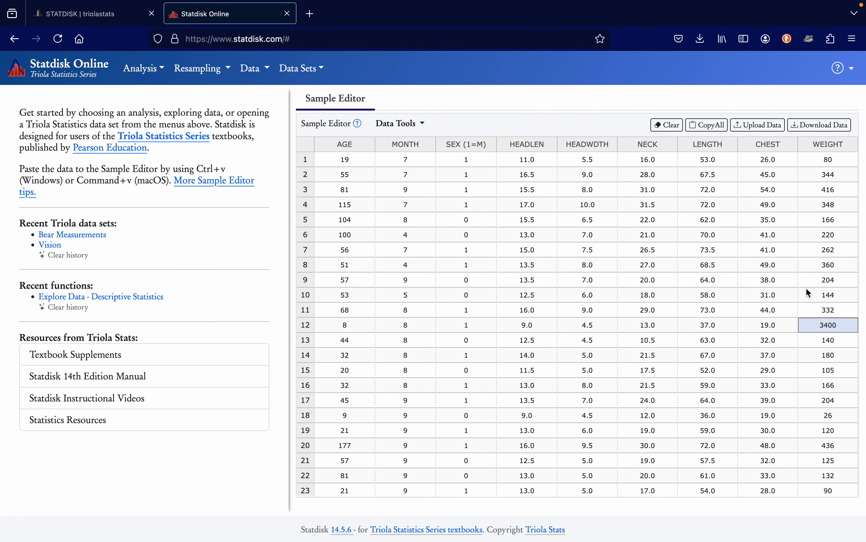
Step: Restore the WEIGHT value in row 12 of the Bear Measurements data to 34
{"action": "left_click", "coordinate": [828, 343]}
{"action": "double_click", "coordinate": [829, 324]}
{"action": "type", "text": "34"}
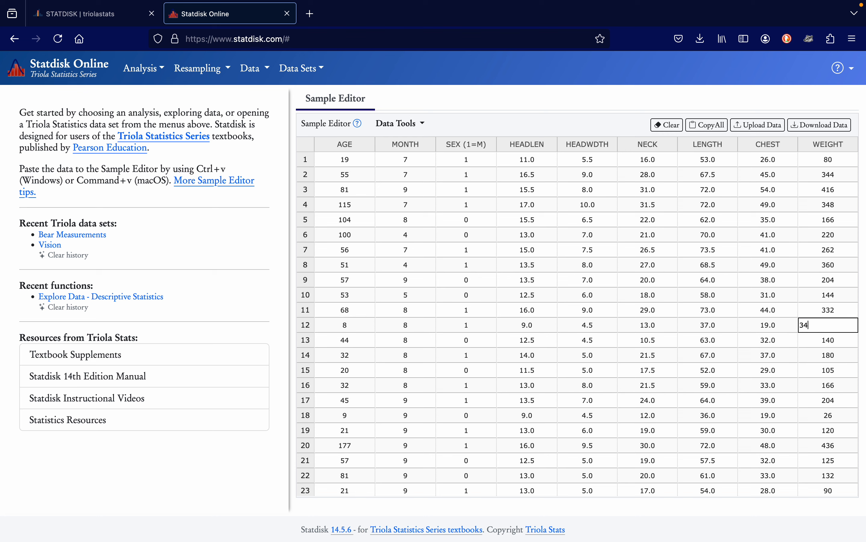
{"action": "key", "text": "Return"}
{"action": "key", "text": "Up"}
{"action": "key", "text": "Up"}
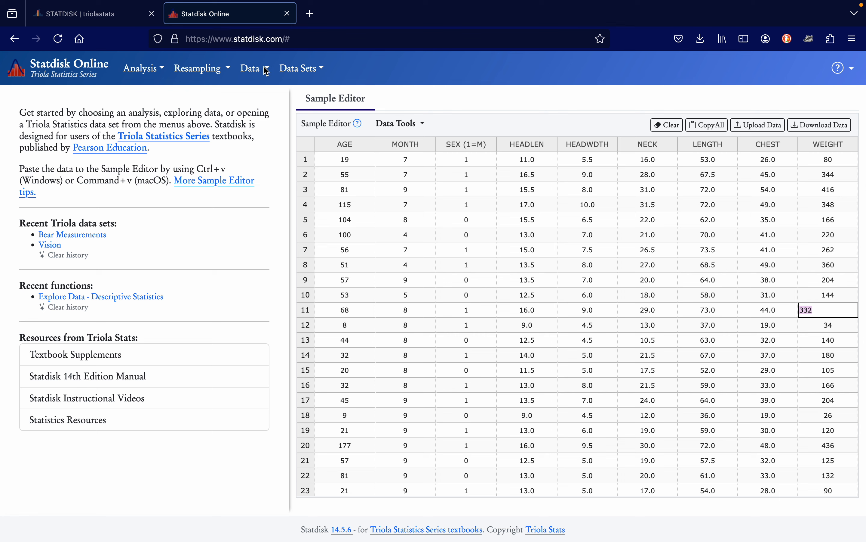
Step: Open Sample Transformations and set up a basic transformation with WEIGHT as the source column and multiplication (*) as the operation
{"action": "left_click", "coordinate": [255, 68]}
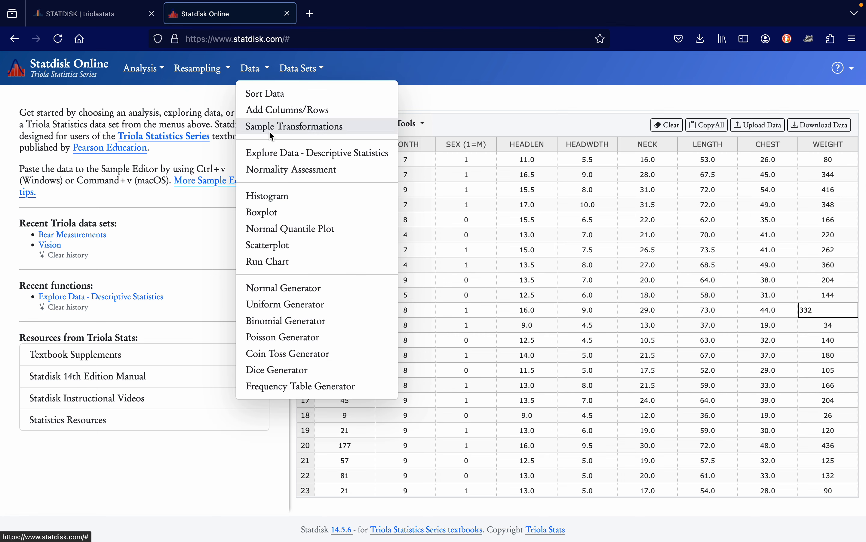
{"action": "left_click", "coordinate": [261, 127]}
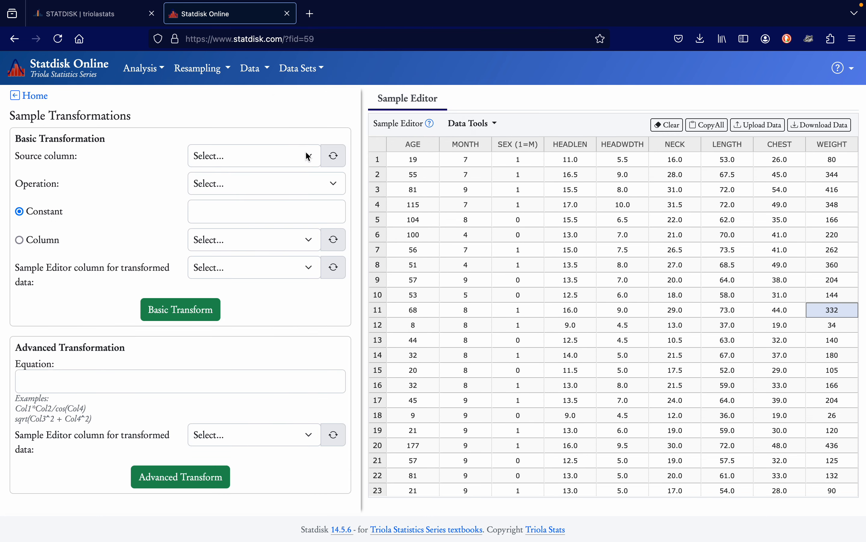
{"action": "left_click", "coordinate": [310, 156]}
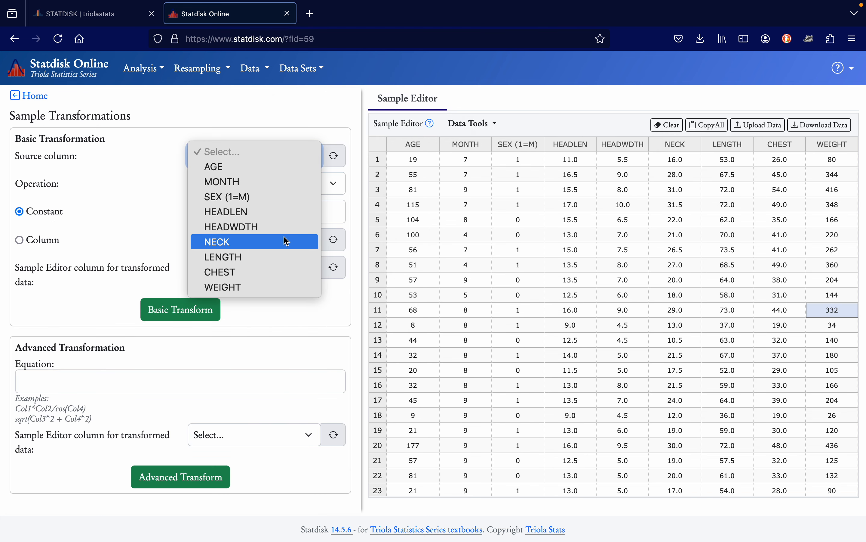
{"action": "left_click", "coordinate": [282, 286]}
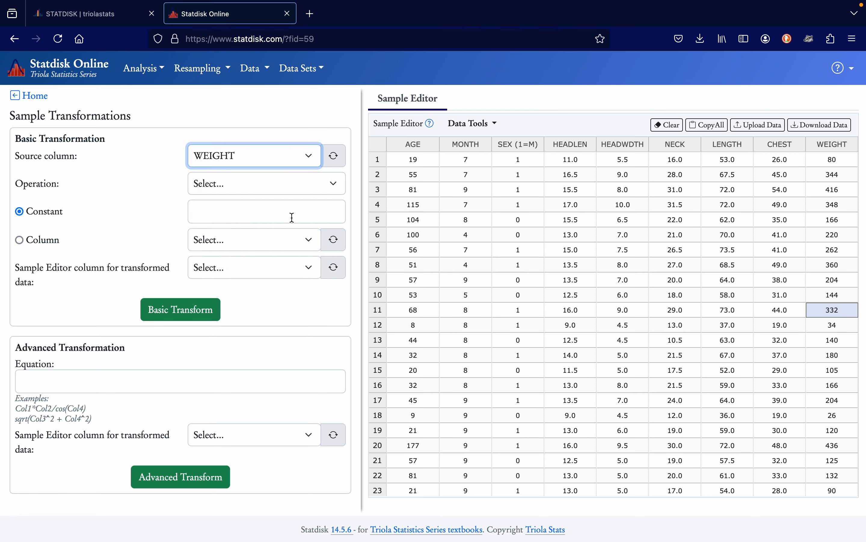
{"action": "left_click", "coordinate": [311, 184]}
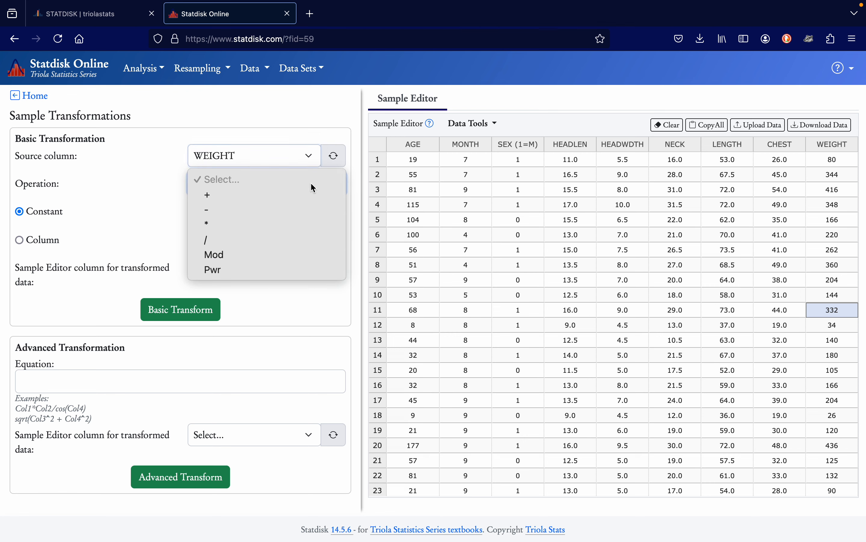
{"action": "left_click", "coordinate": [303, 224]}
Step: Set the multiplication constant to 0.4536, choose WEIGHT as the column for the transformed data, and run the basic transformation
{"action": "left_click", "coordinate": [262, 211]}
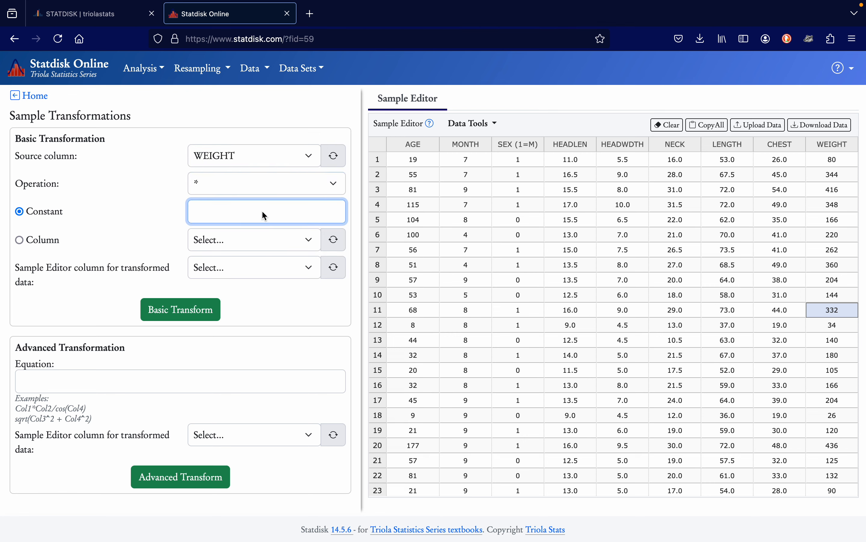
{"action": "left_click", "coordinate": [274, 185]}
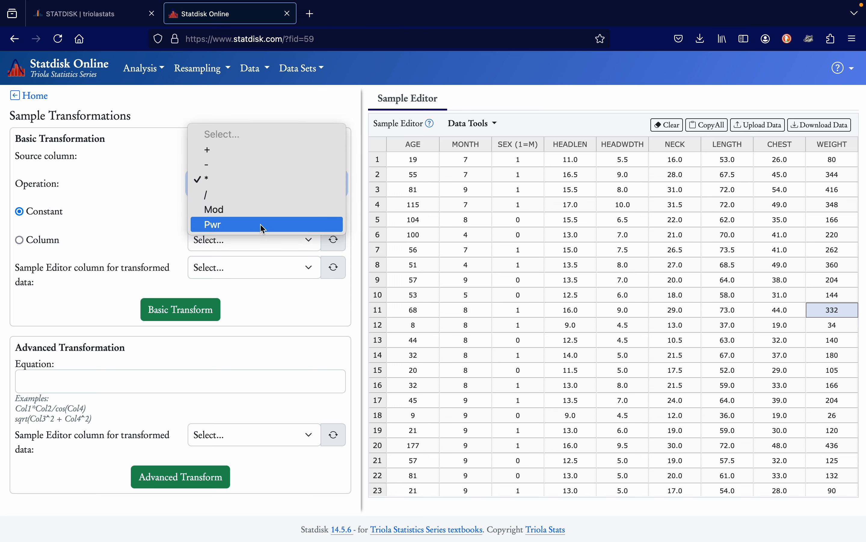
{"action": "left_click", "coordinate": [165, 191]}
{"action": "left_click", "coordinate": [224, 213]}
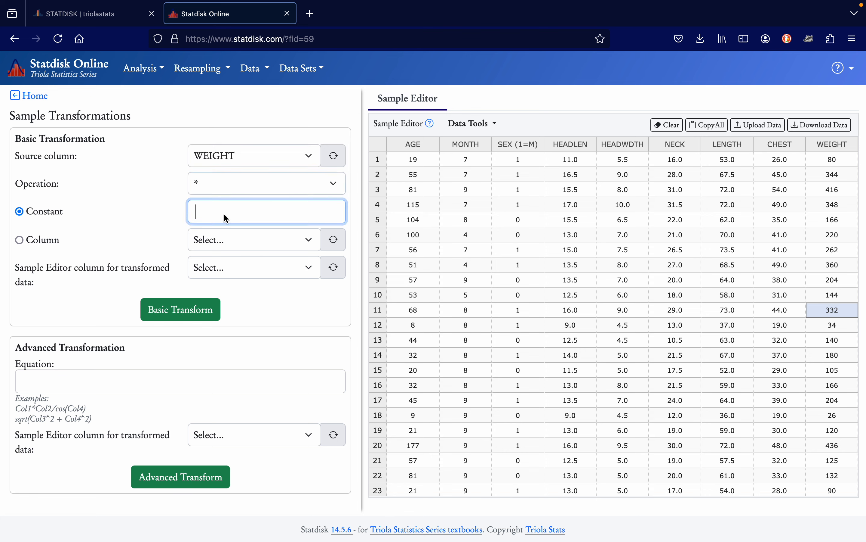
{"action": "type", "text": "0.45"}
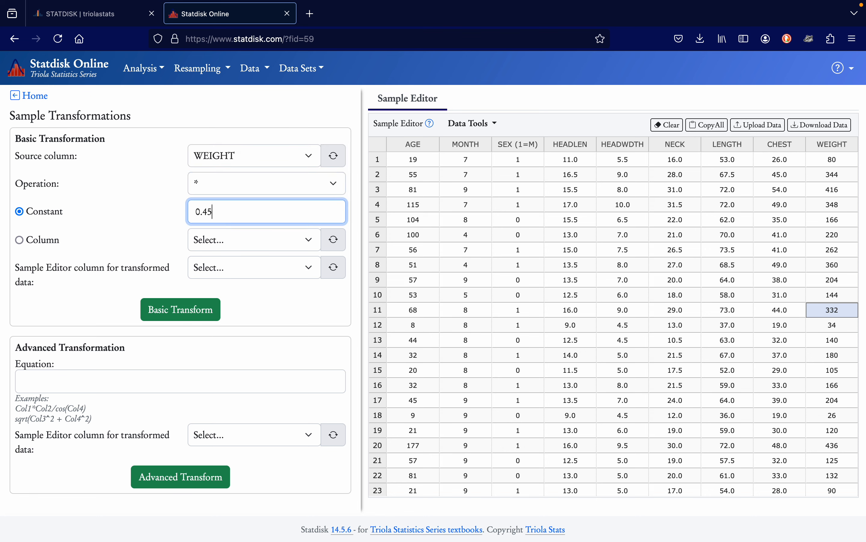
{"action": "type", "text": "36"}
{"action": "left_click", "coordinate": [307, 266]}
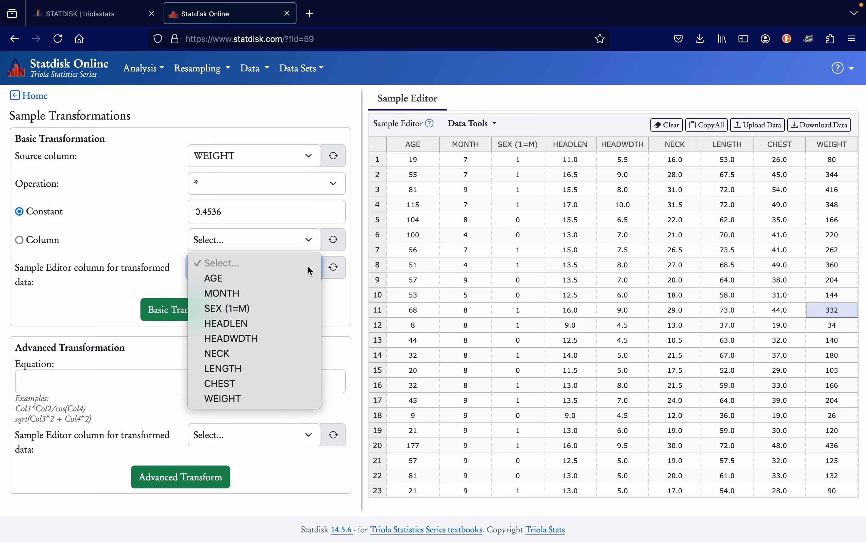
{"action": "left_click", "coordinate": [279, 400]}
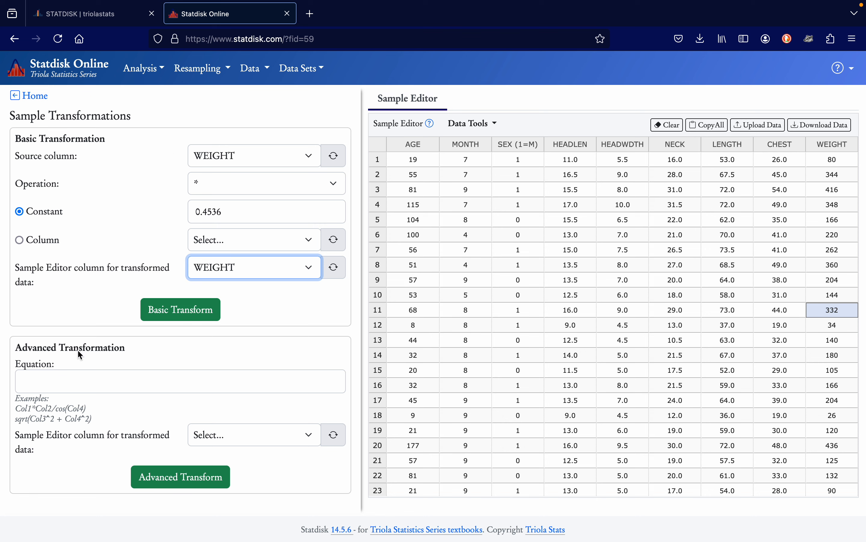
{"action": "left_click", "coordinate": [180, 312]}
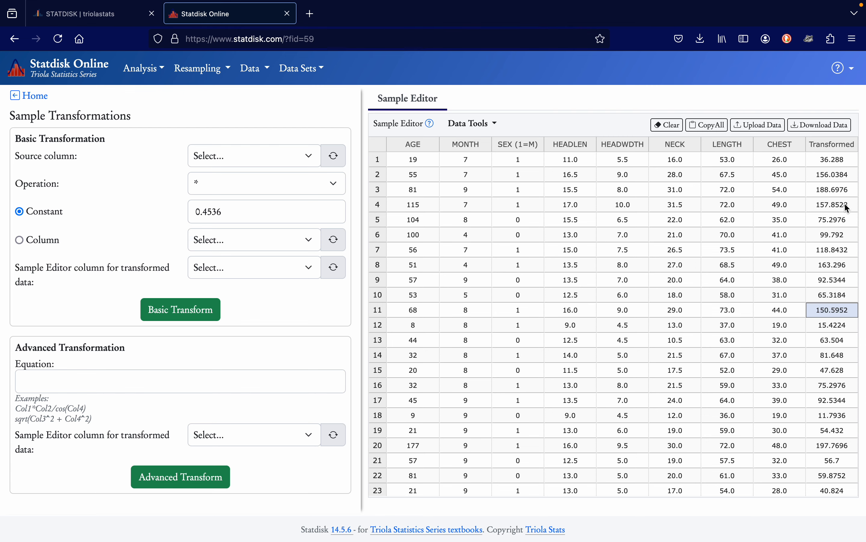
Step: Check exercise 1-3 in the workbook PDF and reorder the desktop spaces so Firefox sits directly beside Pages
{"action": "key", "text": "ctrl+Left"}
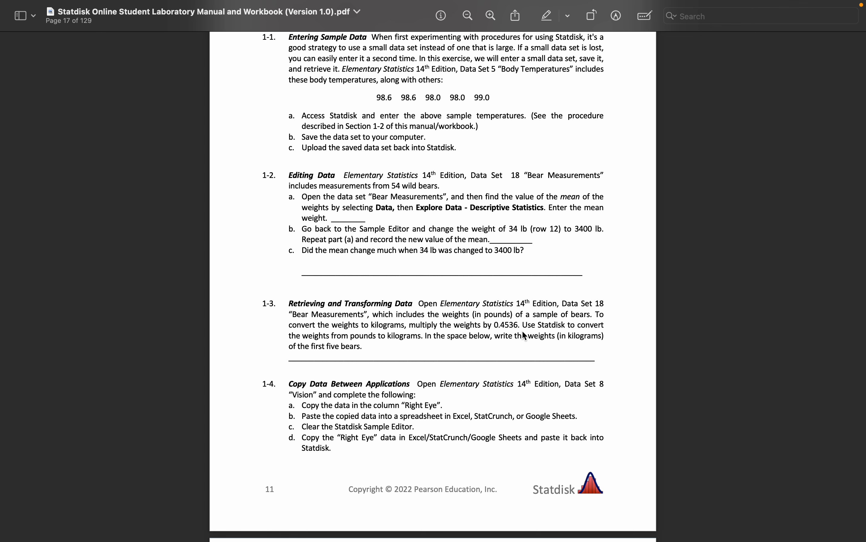
{"action": "key", "text": "ctrl+Right"}
{"action": "key", "text": "ctrl+Up"}
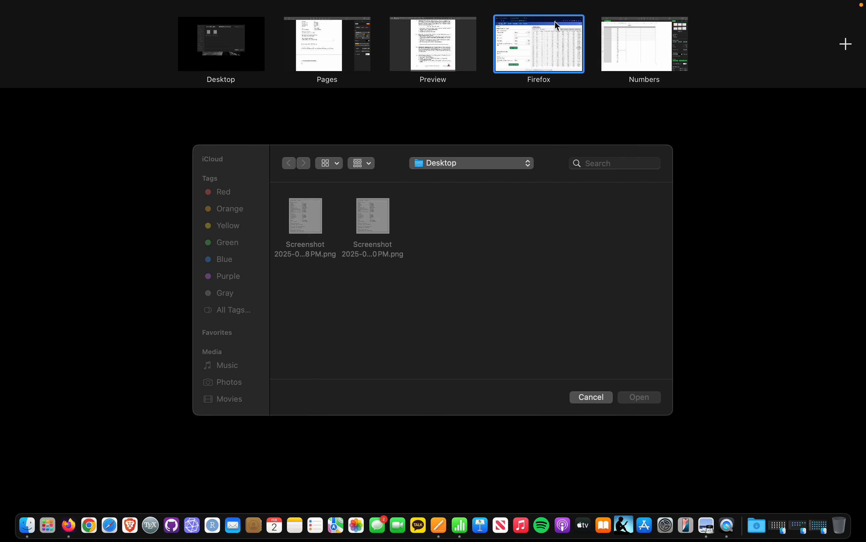
{"action": "left_click_drag", "start_coordinate": [558, 25], "coordinate": [426, 41]}
{"action": "left_click", "coordinate": [333, 47]}
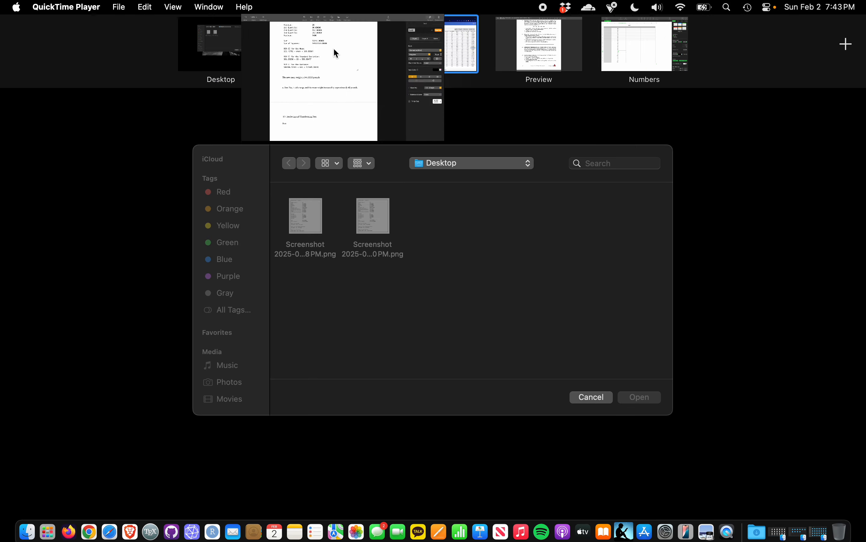
{"action": "key", "text": "ctrl+Right"}
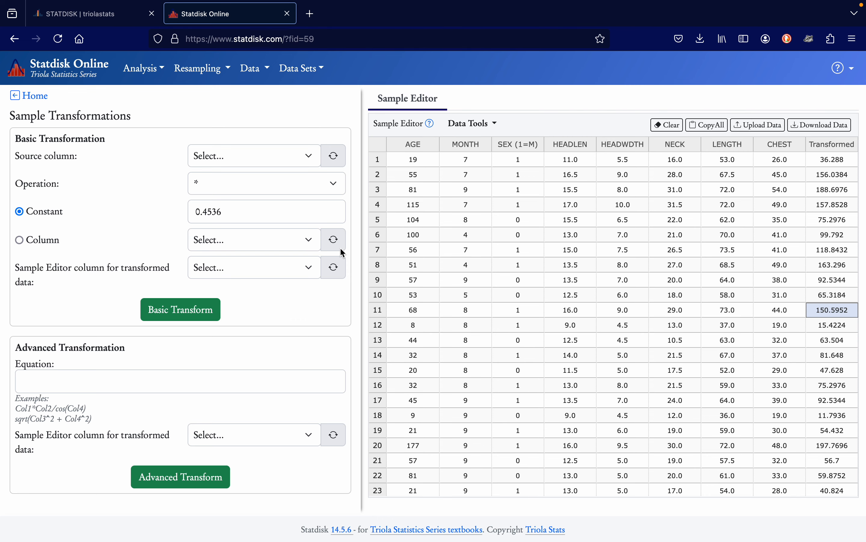
Step: Begin the 1-3 answer in Pages with "The first five weights, in kilograms, are 36.288," using row 1 of the transformed column
{"action": "key", "text": "ctrl+Left"}
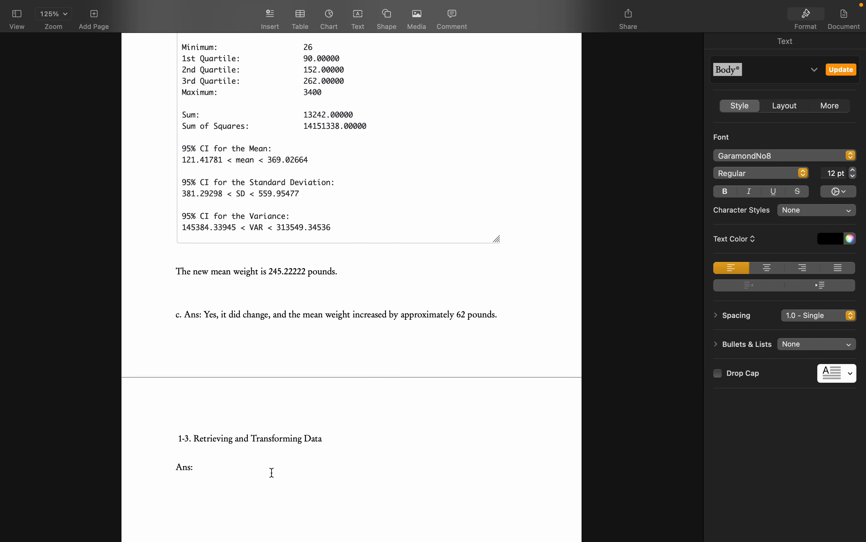
{"action": "type", "text": "The first five weights, in kil"}
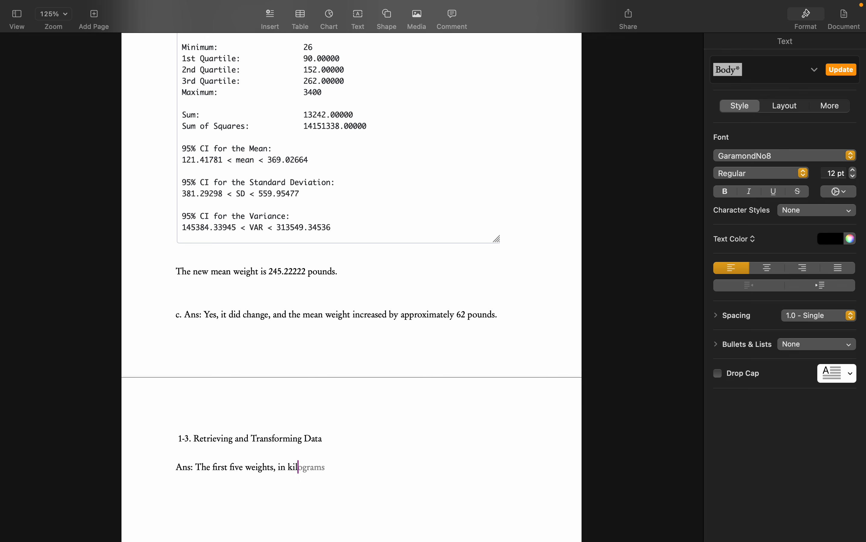
{"action": "type", "text": "ograms, are"}
{"action": "key", "text": "ctrl+Right"}
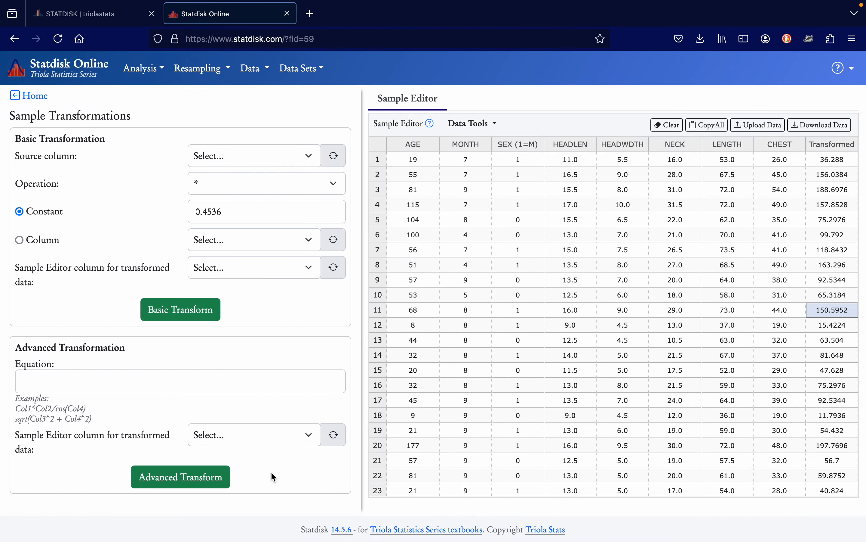
{"action": "key", "text": "ctrl+Left"}
{"action": "type", "text": "36.2"}
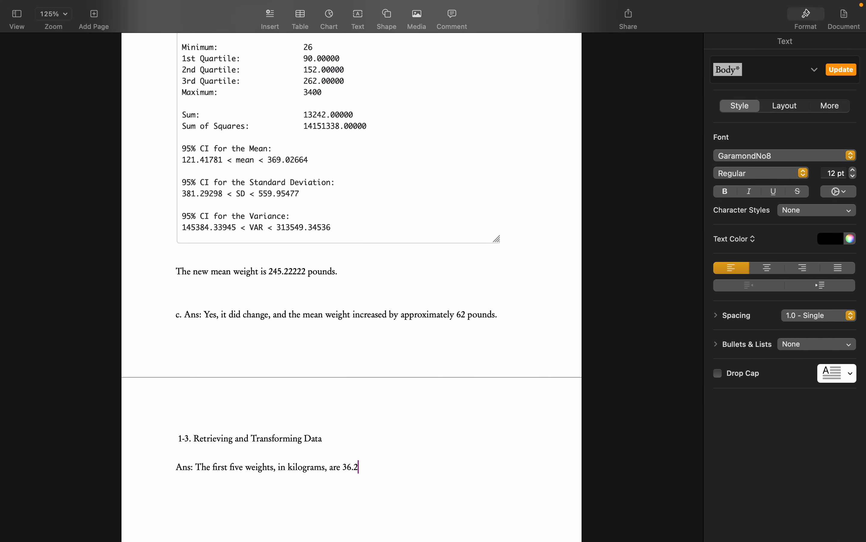
{"action": "type", "text": "88,"}
Step: Add the second bear's converted weight, 156.0384, followed by a comma, to the 1-3 answer in Pages
{"action": "key", "text": "ctrl+Right"}
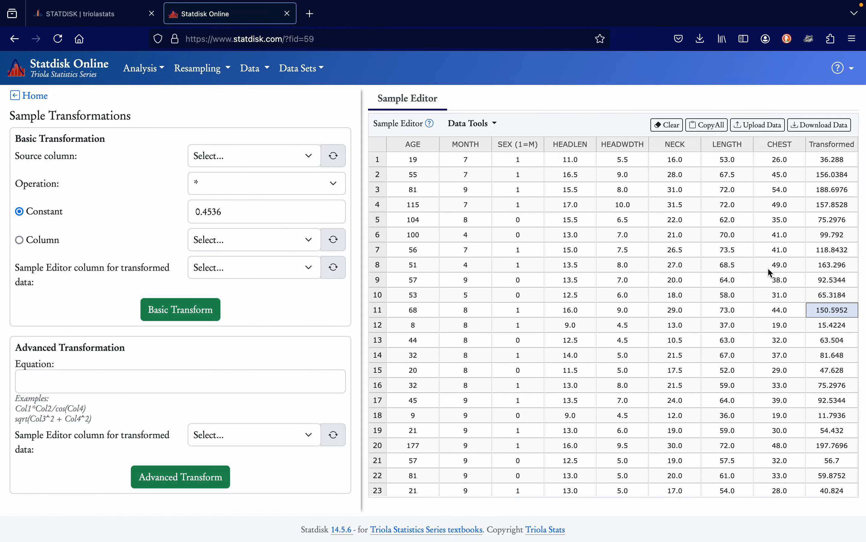
{"action": "key", "text": "ctrl+Left"}
{"action": "type", "text": "156."}
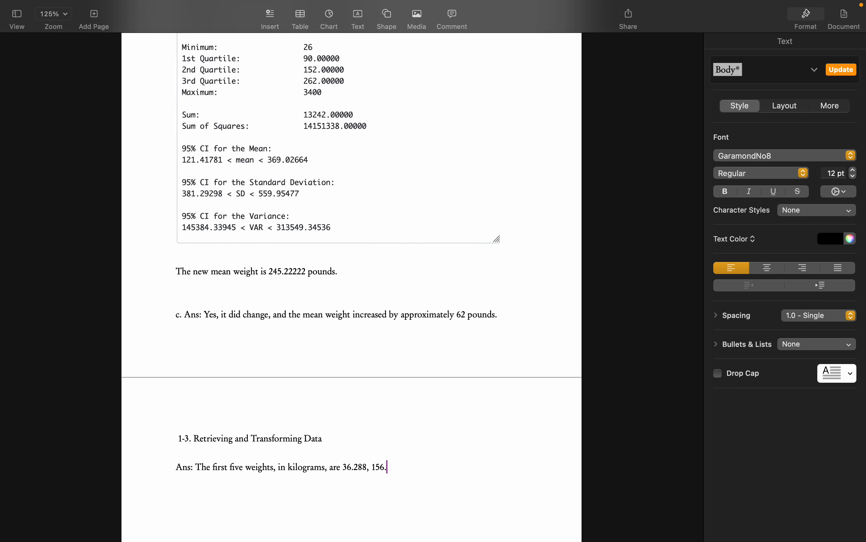
{"action": "key", "text": "ctrl+Right"}
{"action": "key", "text": "ctrl+Left"}
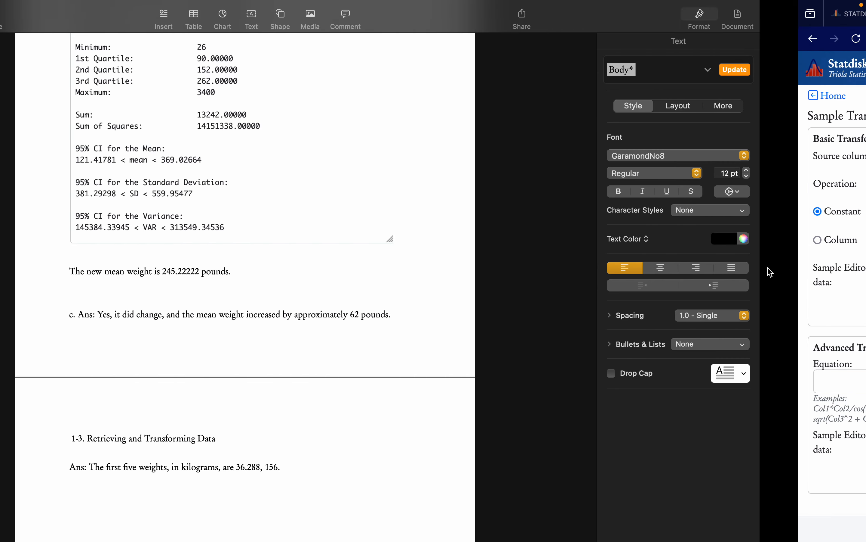
{"action": "type", "text": "0384,"}
Step: Add the third bear's converted weight, 188.6976, followed by a comma, to the 1-3 answer in Pages
{"action": "key", "text": "ctrl+Right"}
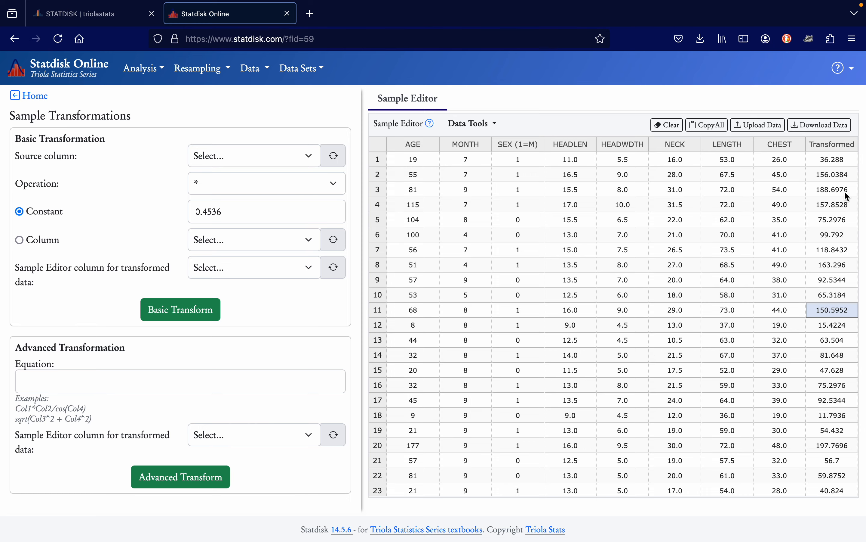
{"action": "key", "text": "ctrl+Left"}
{"action": "type", "text": "188."}
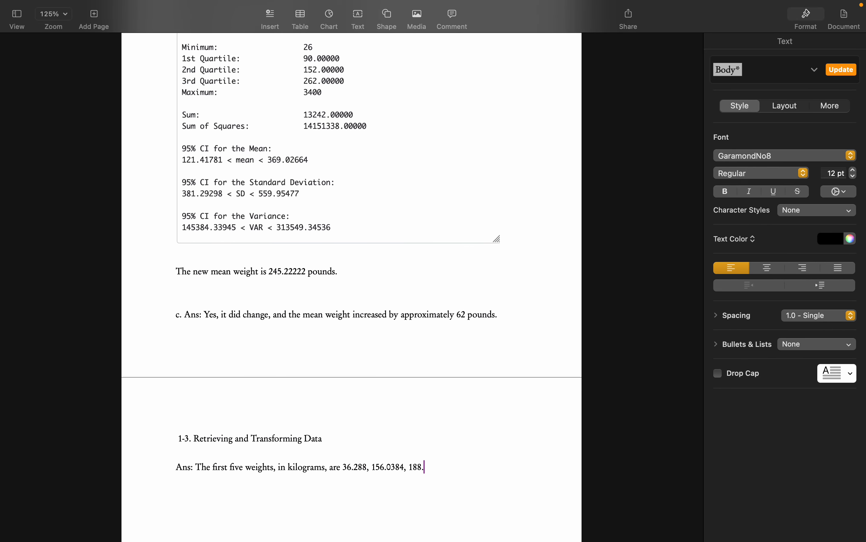
{"action": "key", "text": "ctrl+Right"}
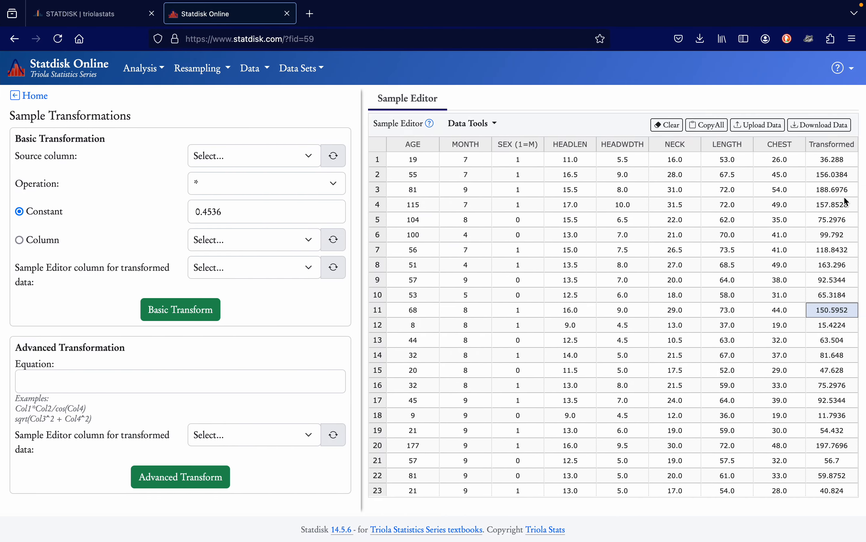
{"action": "key", "text": "ctrl+Left"}
{"action": "type", "text": "697"}
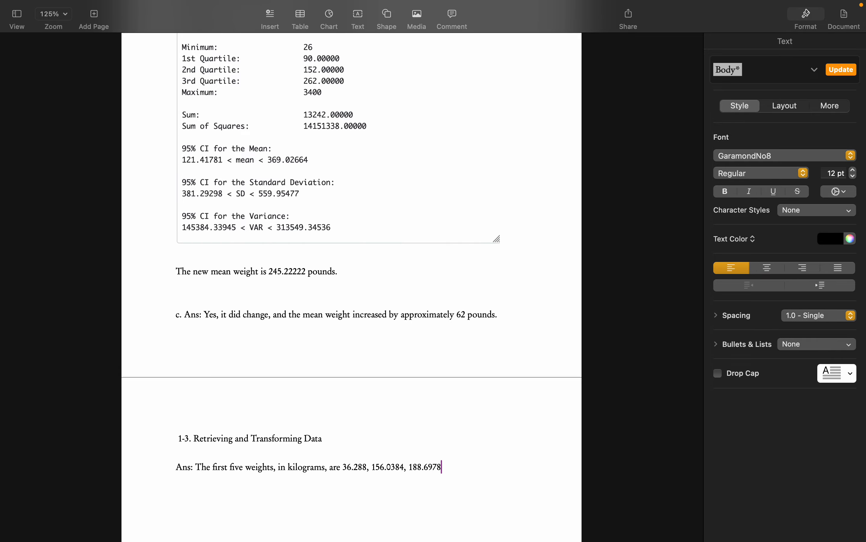
{"action": "type", "text": ","}
Step: Add the fourth bear's converted weight to the 1-3 answer in Pages, correcting the mistyped digits to read "157.8528,"
{"action": "key", "text": "ctrl+Right"}
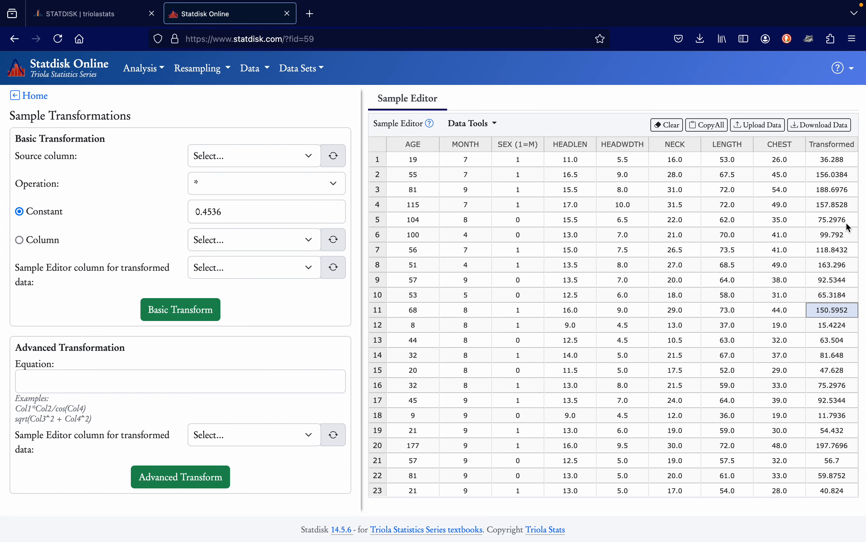
{"action": "key", "text": "ctrl+Left"}
{"action": "type", "text": "154.82"}
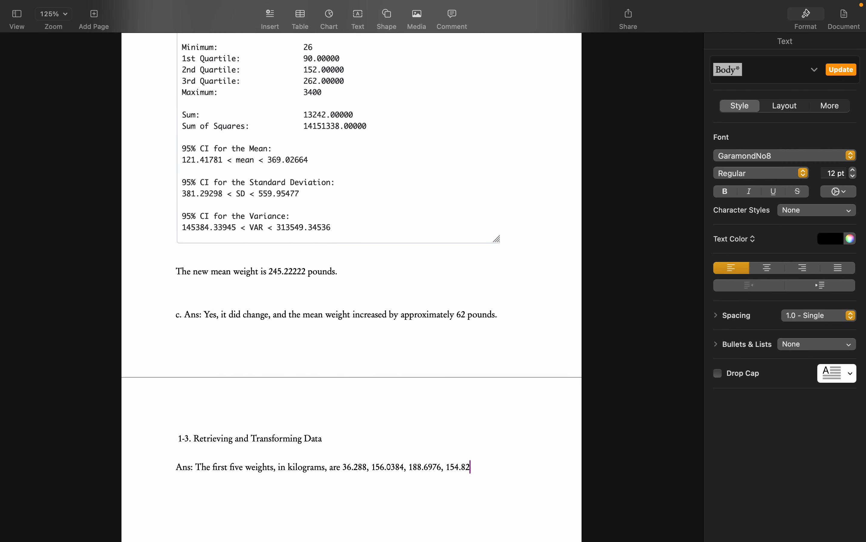
{"action": "key", "text": "ctrl+Right"}
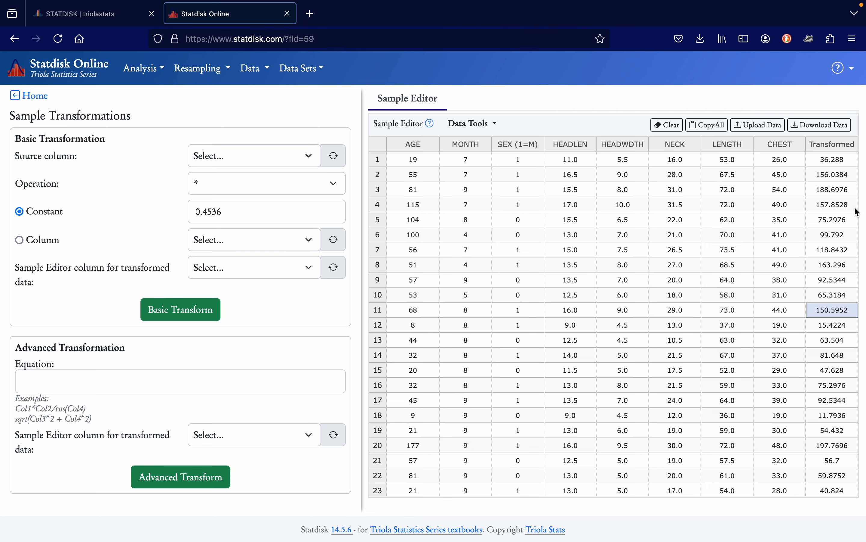
{"action": "key", "text": "ctrl+Left"}
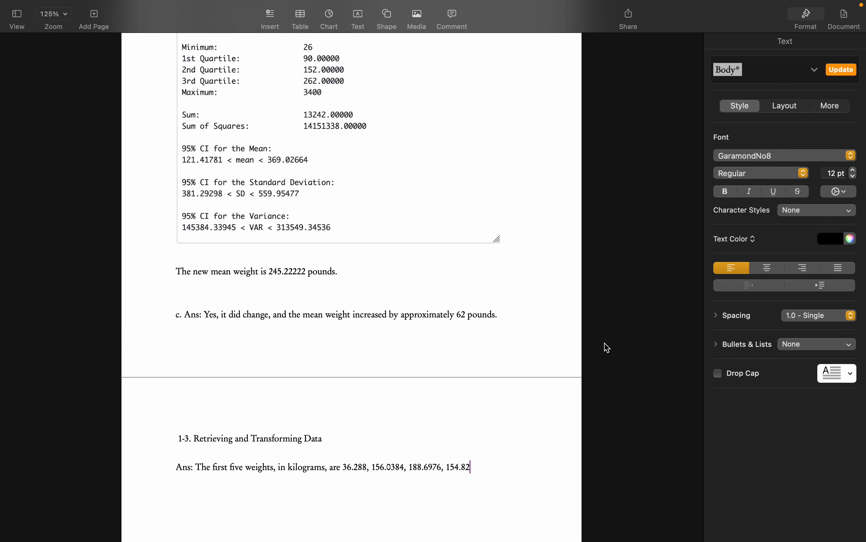
{"action": "key", "text": "BackSpace"}
{"action": "key", "text": "BackSpace"}
{"action": "key", "text": "BackSpace"}
{"action": "key", "text": "BackSpace"}
{"action": "type", "text": "7"}
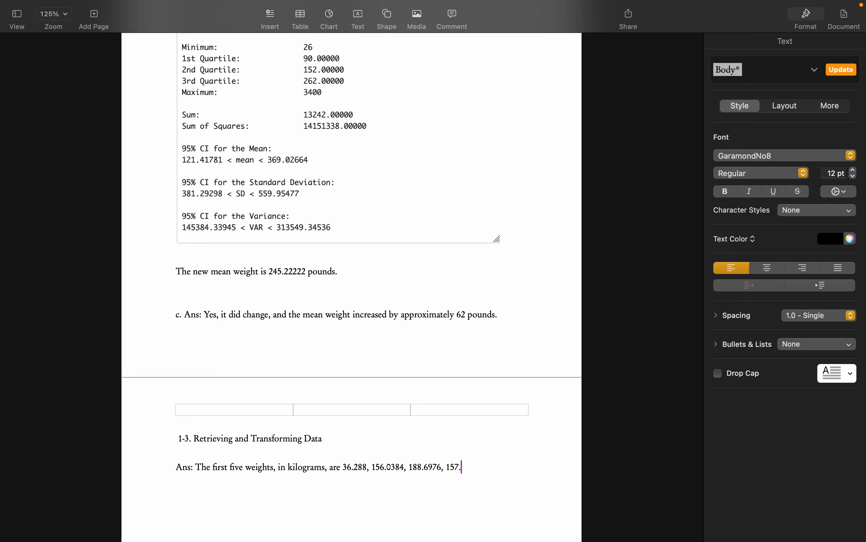
{"action": "key", "text": "ctrl+Right"}
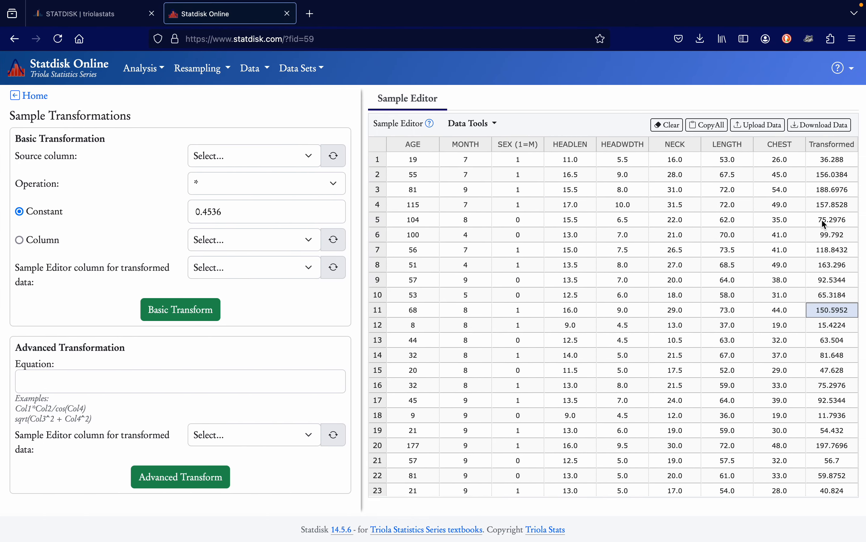
{"action": "key", "text": "ctrl+Left"}
{"action": "type", "text": ".8528,"}
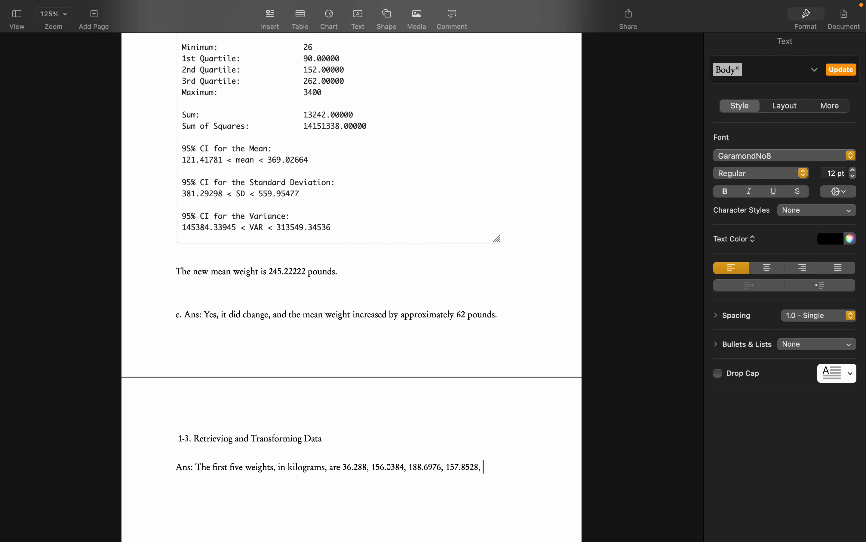
Step: Add the fifth bear's converted weight from Statdisk to the 1-3 answer in Pages, ending the sentence with "75.2976."
{"action": "key", "text": "ctrl+Right"}
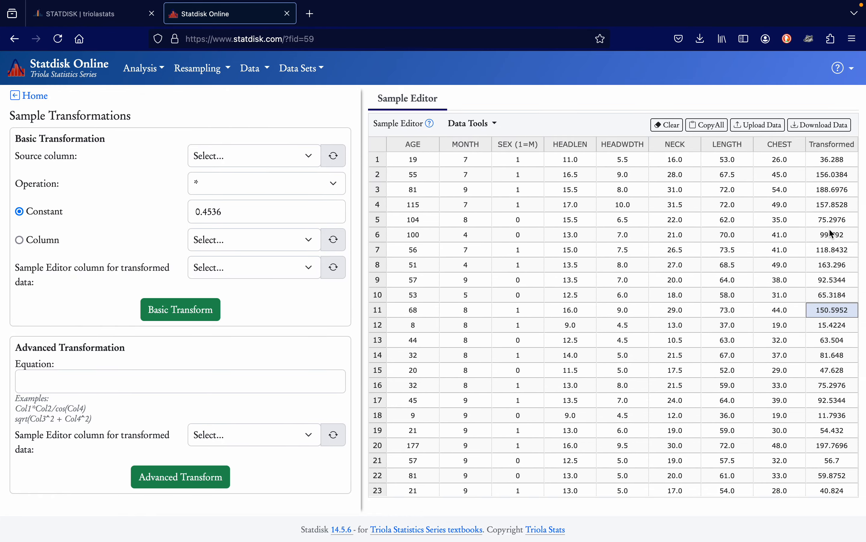
{"action": "key", "text": "ctrl+Left"}
{"action": "type", "text": "75."}
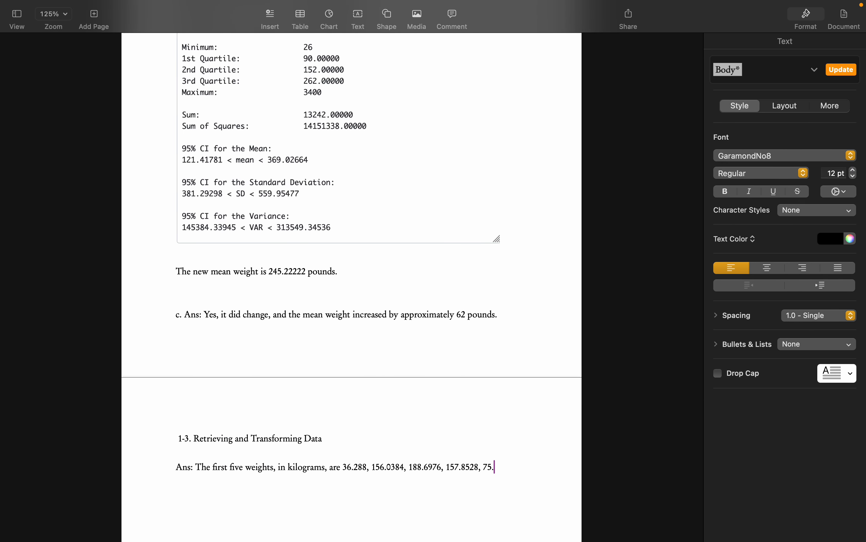
{"action": "type", "text": "2976."}
Step: Check the transformed column in Statdisk again and review exercises 1-1 to 1-4 in the workbook PDF in Preview
{"action": "key", "text": "ctrl+Right"}
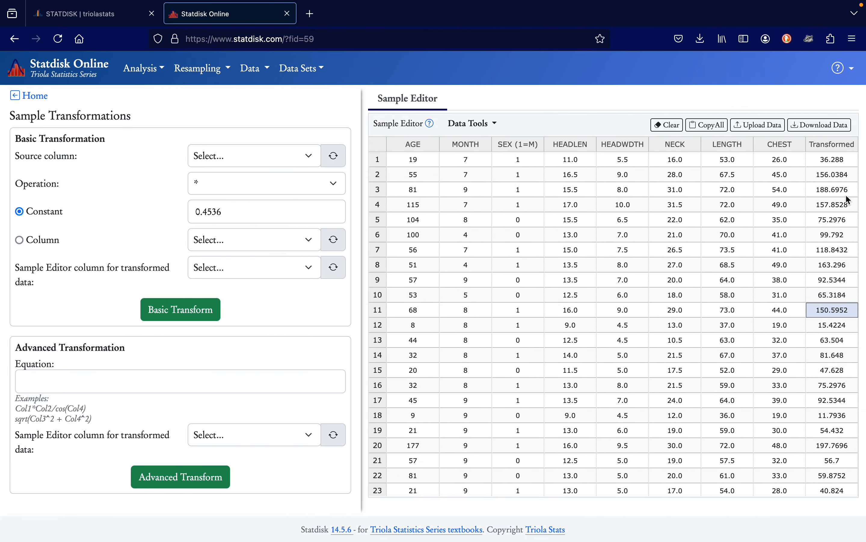
{"action": "key", "text": "ctrl+Left"}
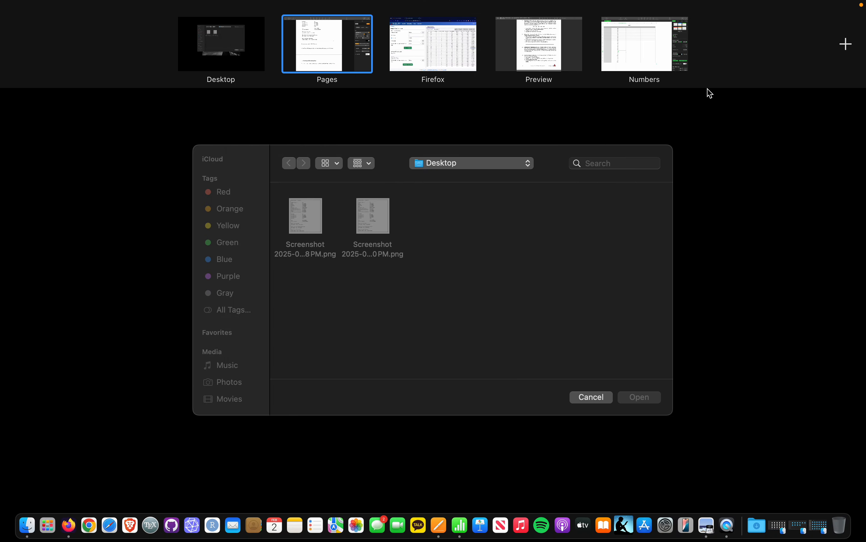
{"action": "left_click", "coordinate": [516, 61]}
{"action": "scroll", "coordinate": [529, 129], "scroll_direction": "up", "scroll_amount": 2}
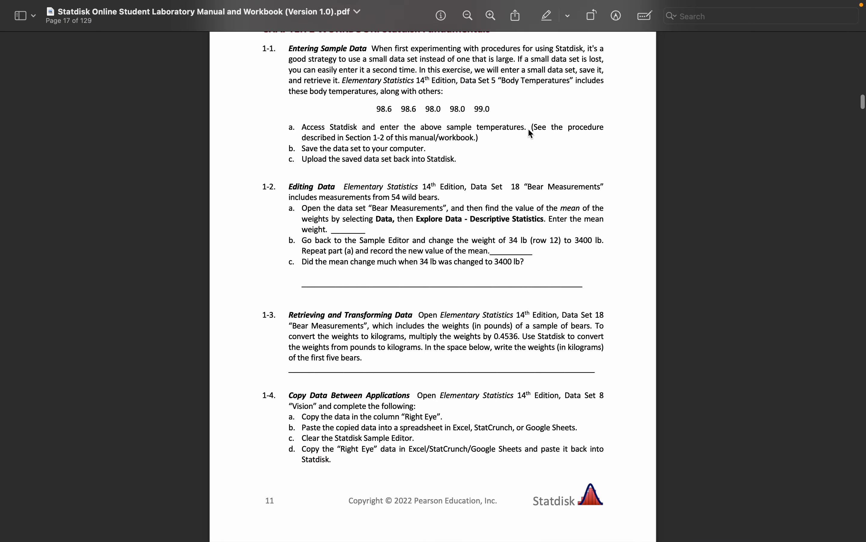
Step: Return to the Pages document and export it to the Desktop as a PDF named "Lab 1.pdf"
{"action": "key", "text": "ctrl+Up"}
{"action": "left_click", "coordinate": [330, 59]}
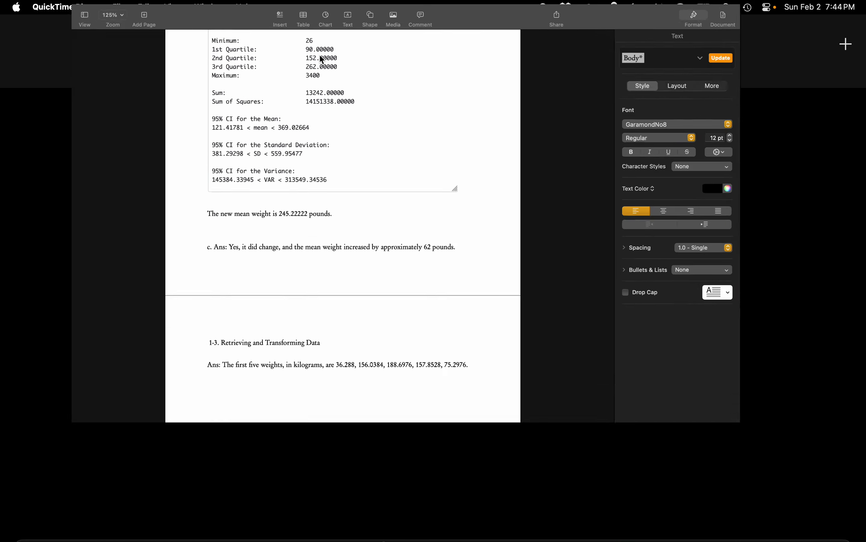
{"action": "scroll", "coordinate": [358, 154], "scroll_direction": "up", "scroll_amount": 10}
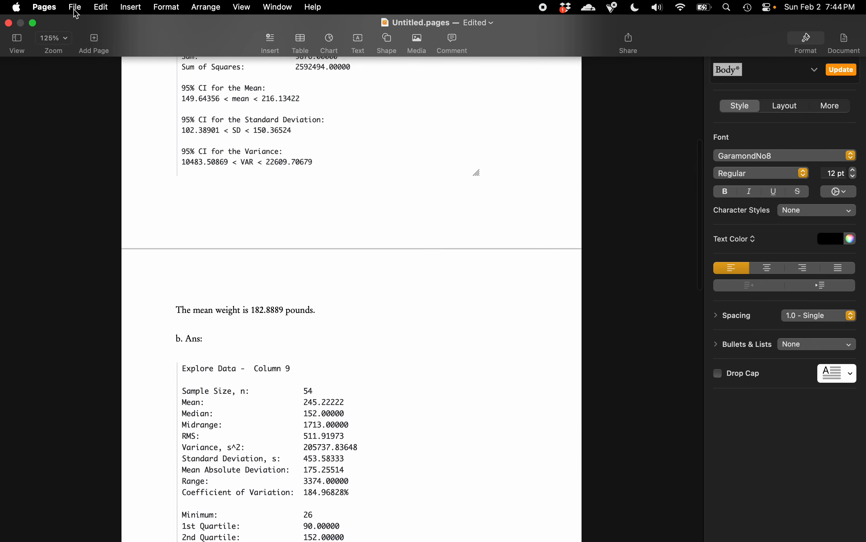
{"action": "left_click", "coordinate": [75, 8]}
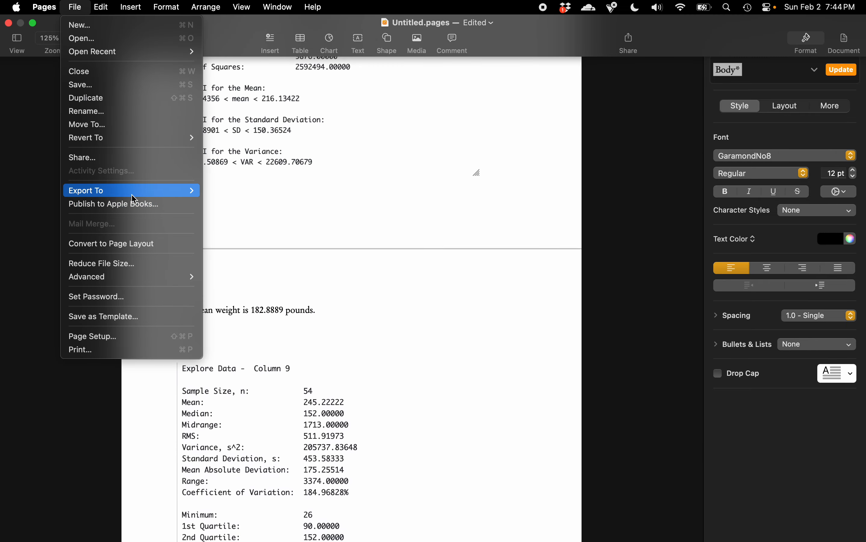
{"action": "mouse_move", "coordinate": [142, 192]}
{"action": "left_click", "coordinate": [217, 190]}
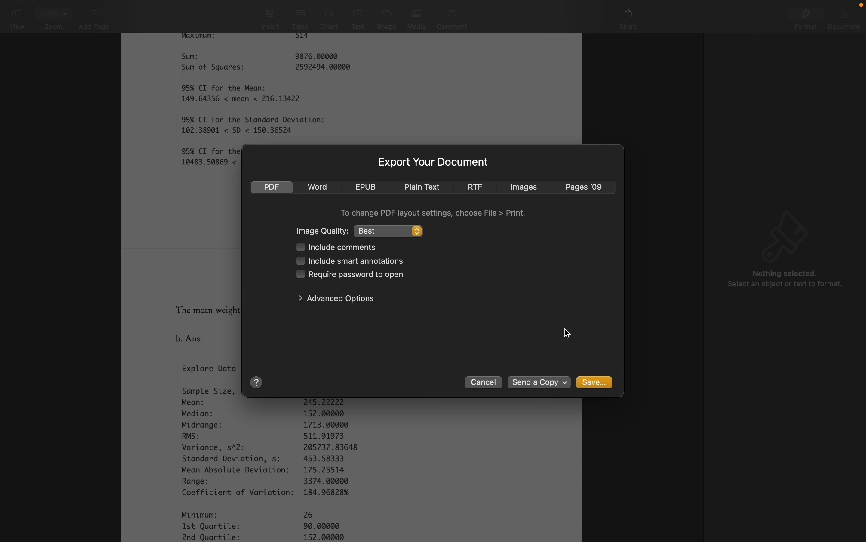
{"action": "left_click", "coordinate": [595, 384]}
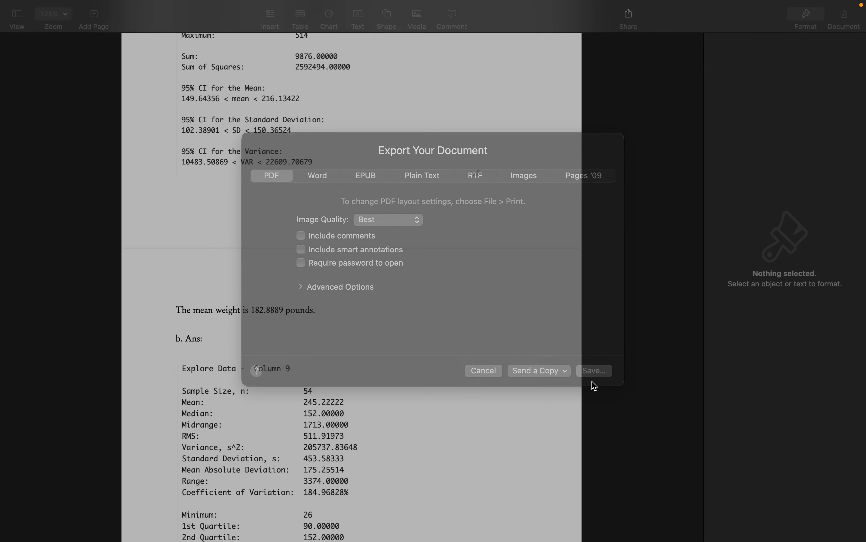
{"action": "type", "text": "Lab 1.pdf"}
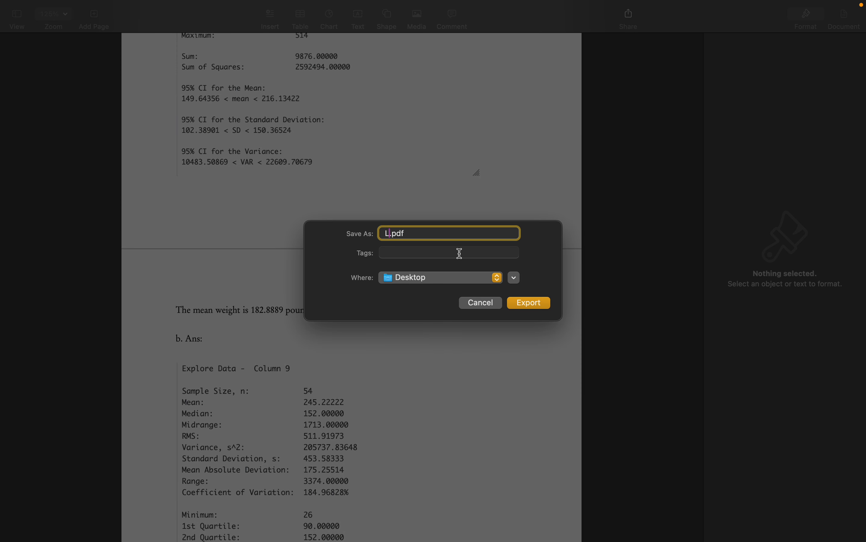
{"action": "left_click", "coordinate": [530, 303]}
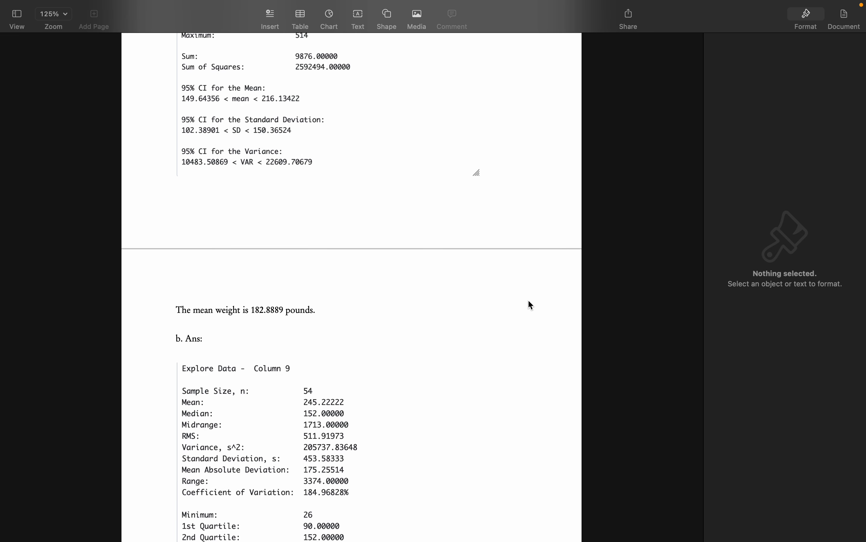
Step: Open Lab 1.pdf from the desktop in Preview, full screen, with the pages shown in continuous scroll
{"action": "key", "text": "ctrl+Up"}
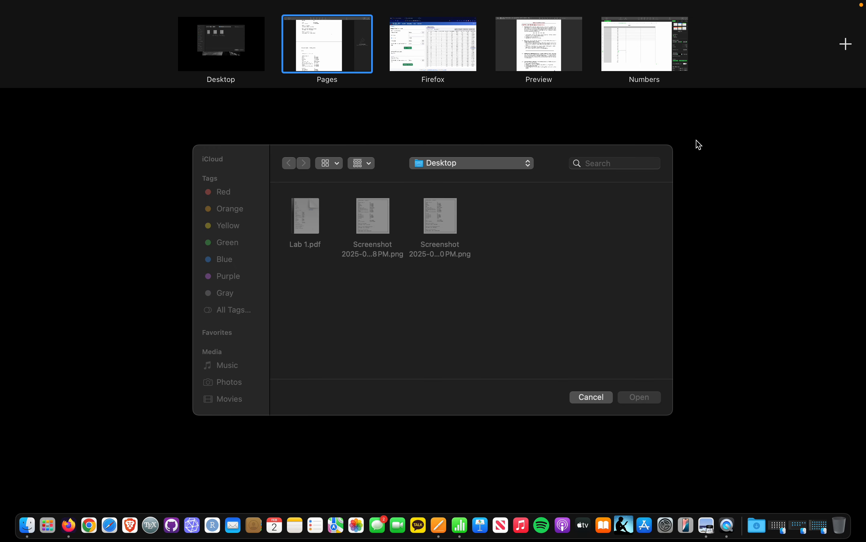
{"action": "left_click", "coordinate": [773, 148]}
{"action": "double_click", "coordinate": [841, 94]}
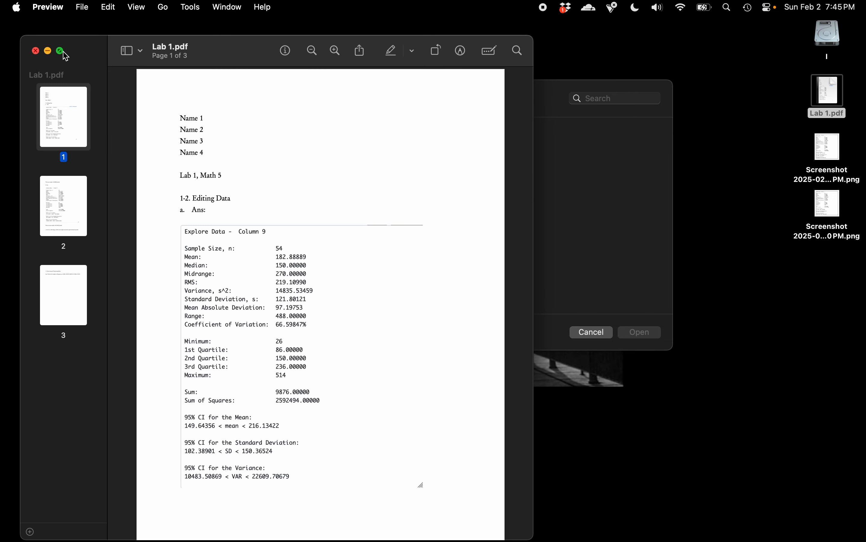
{"action": "left_click", "coordinate": [61, 51]}
{"action": "key", "text": "super+3"}
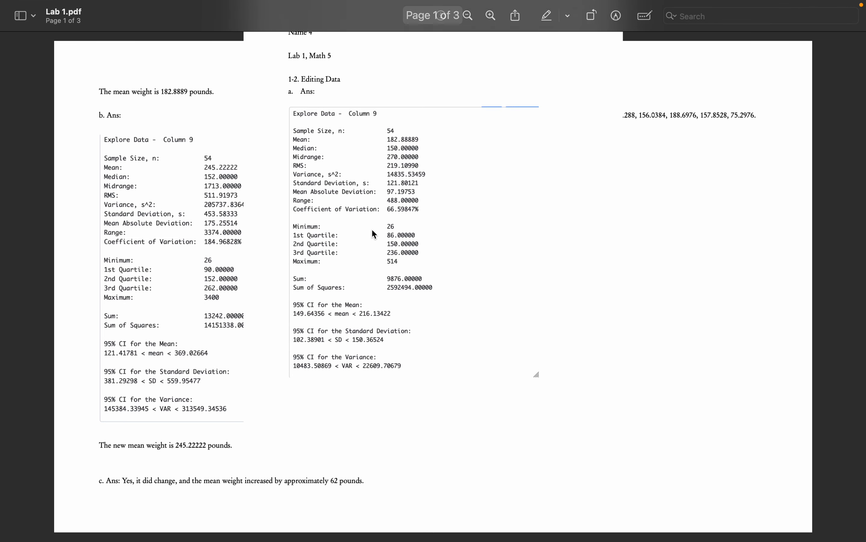
{"action": "left_click", "coordinate": [139, 6]}
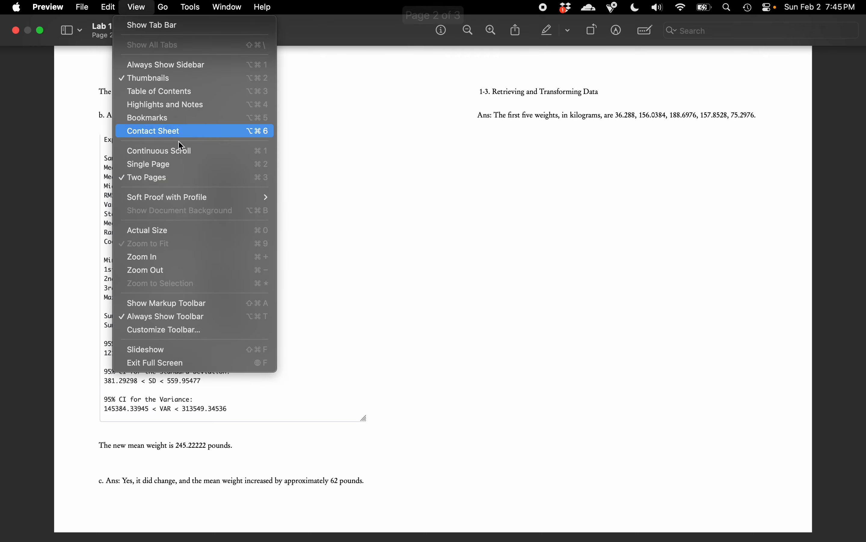
{"action": "left_click", "coordinate": [183, 150]}
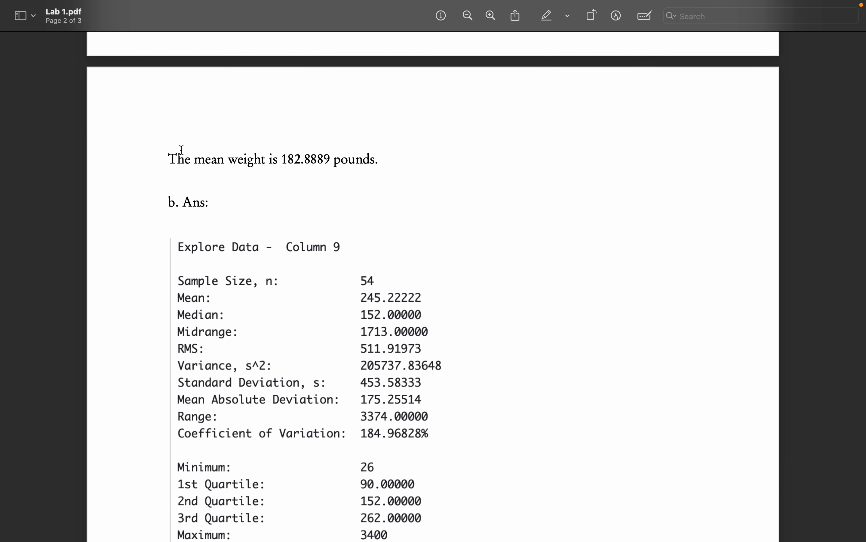
Step: Review all three pages of Lab 1.pdf, from the name lines to the 1-3 answer and back to the beginning
{"action": "scroll", "coordinate": [215, 251], "scroll_direction": "up", "scroll_amount": 15}
{"action": "scroll", "coordinate": [284, 381], "scroll_direction": "down", "scroll_amount": 5}
{"action": "scroll", "coordinate": [282, 379], "scroll_direction": "down", "scroll_amount": 20}
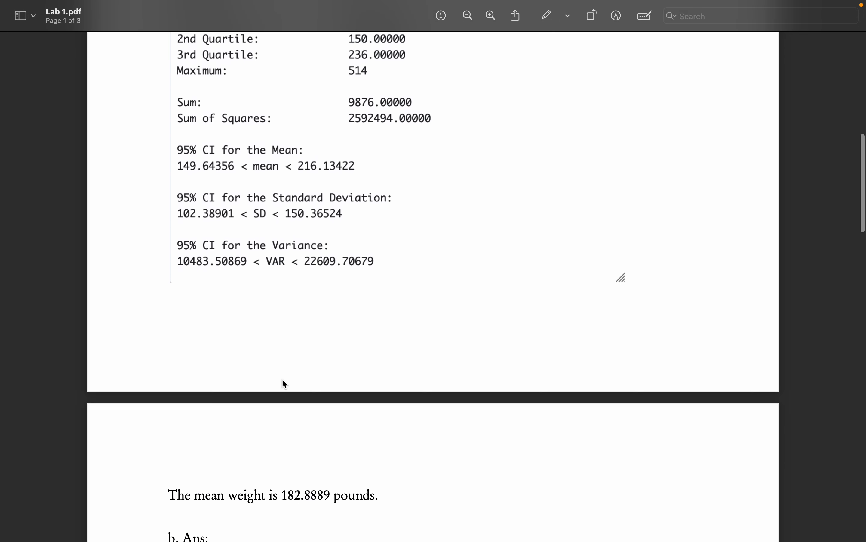
{"action": "scroll", "coordinate": [282, 380], "scroll_direction": "down", "scroll_amount": 10}
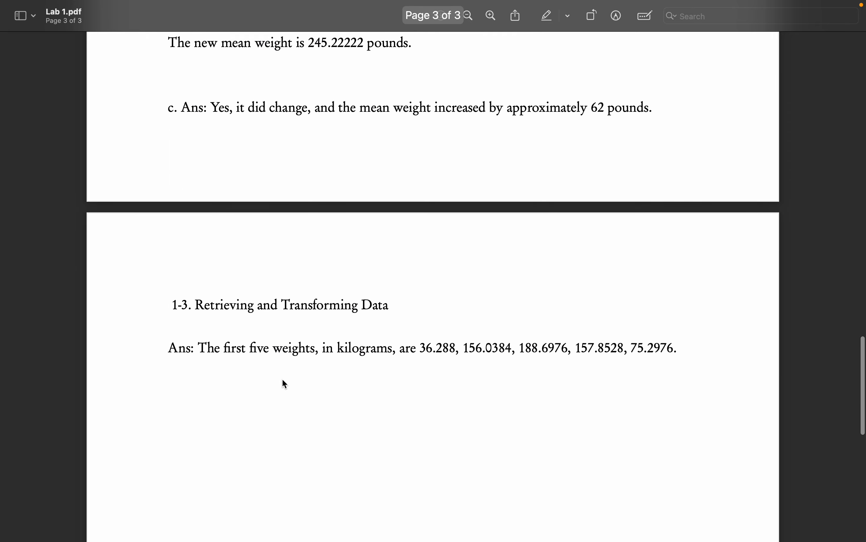
{"action": "scroll", "coordinate": [283, 381], "scroll_direction": "up", "scroll_amount": 20}
{"action": "scroll", "coordinate": [282, 380], "scroll_direction": "up", "scroll_amount": 20}
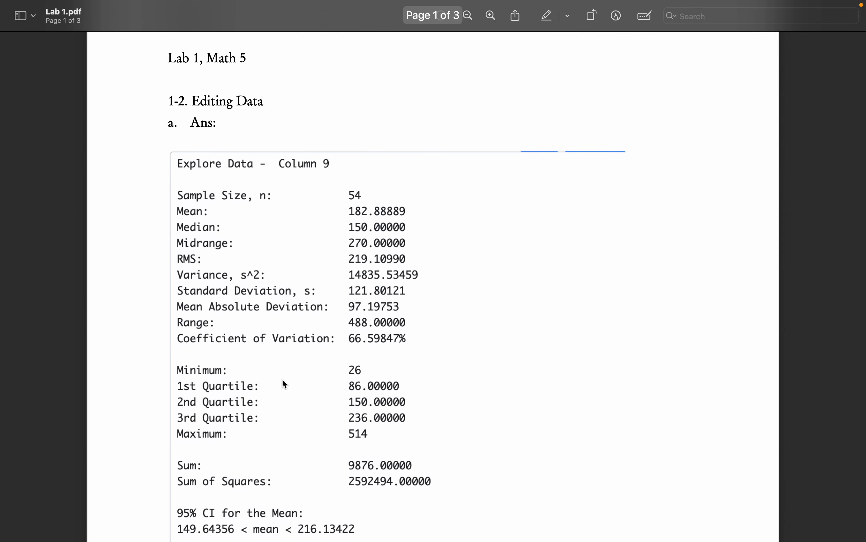
{"action": "scroll", "coordinate": [283, 379], "scroll_direction": "up", "scroll_amount": 5}
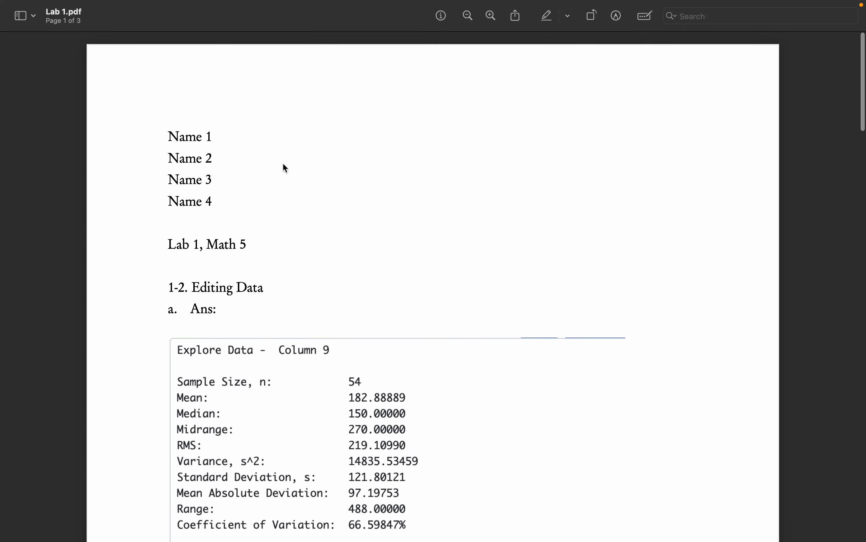